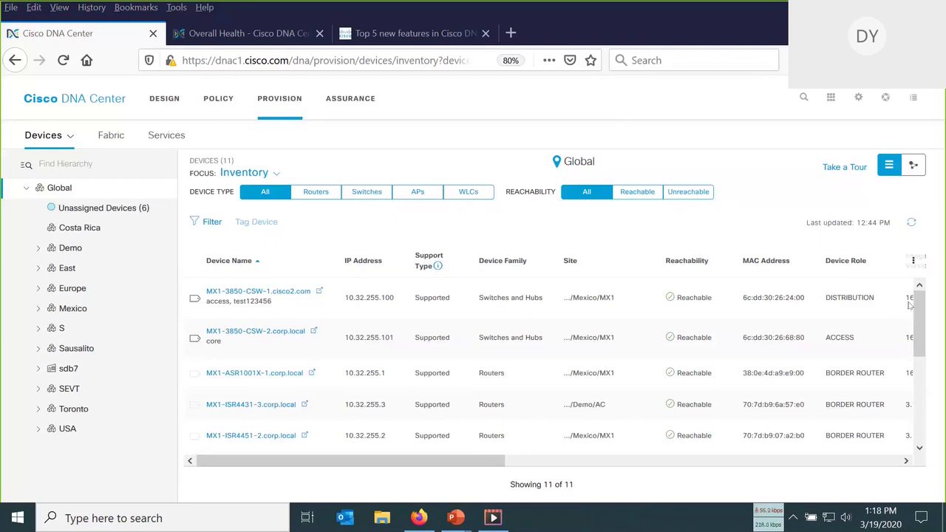
Examine the Global device inventory across all its rows and columns, including reachability, uptime, sync status and platform, and reopen the inventory page.
left_click_drag(920, 307, 918, 346)
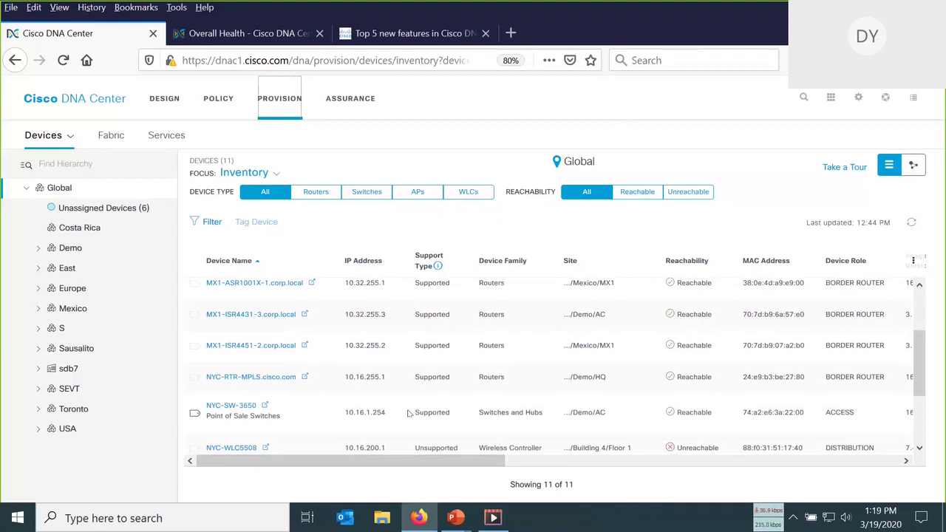
left_click_drag(405, 464, 666, 464)
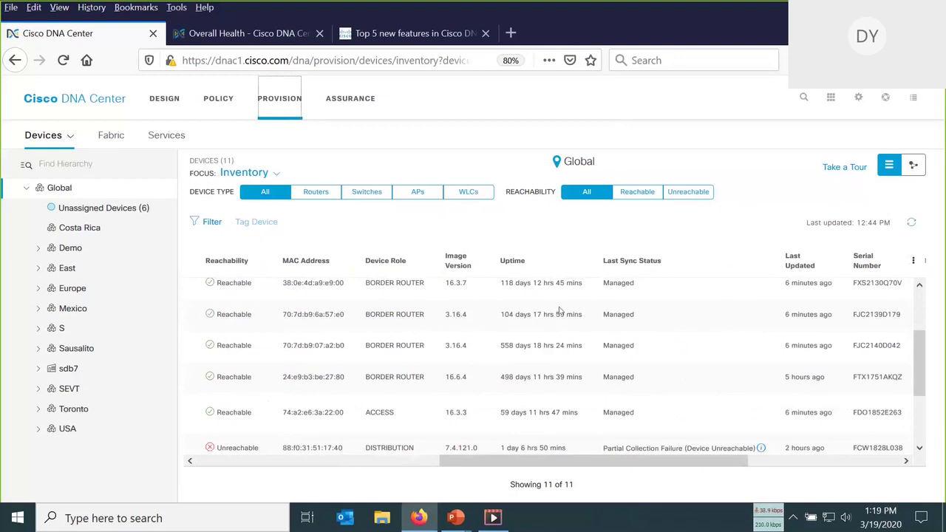
left_click_drag(619, 462, 770, 475)
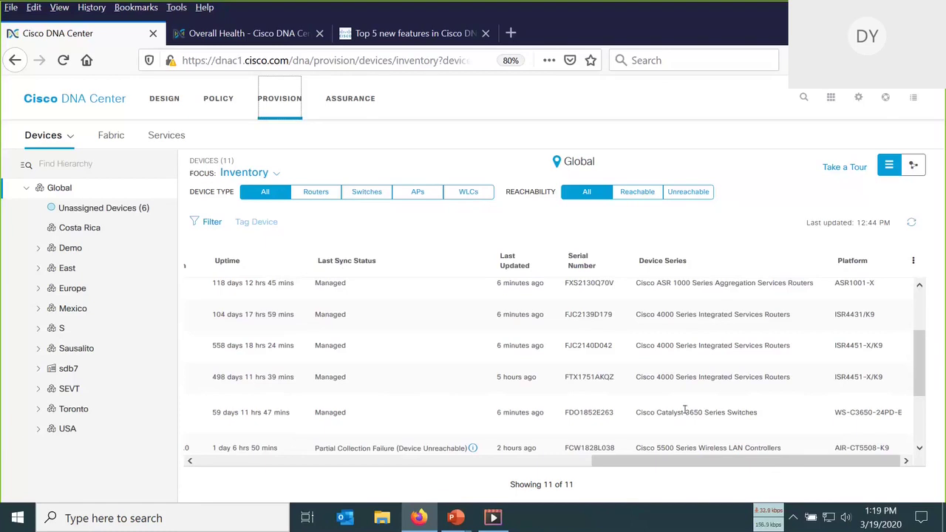
left_click_drag(699, 463, 271, 469)
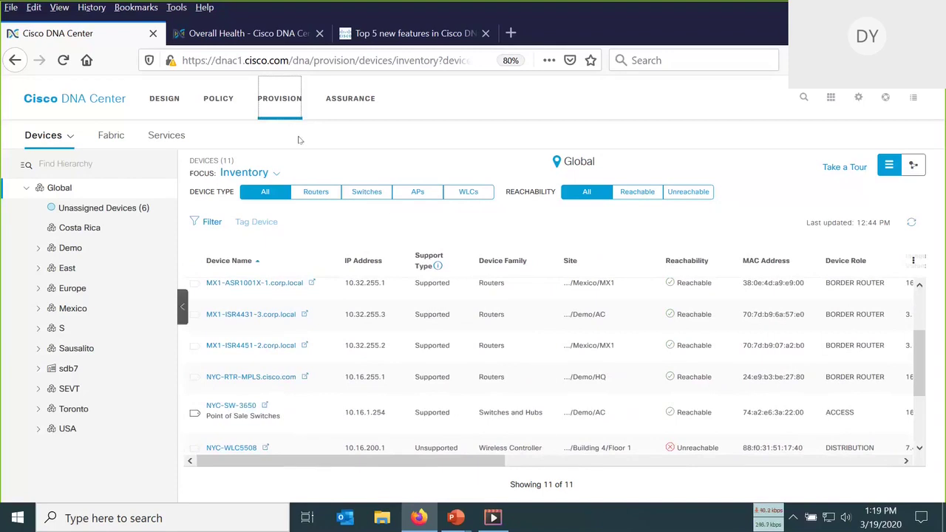
mouse_move(66, 138)
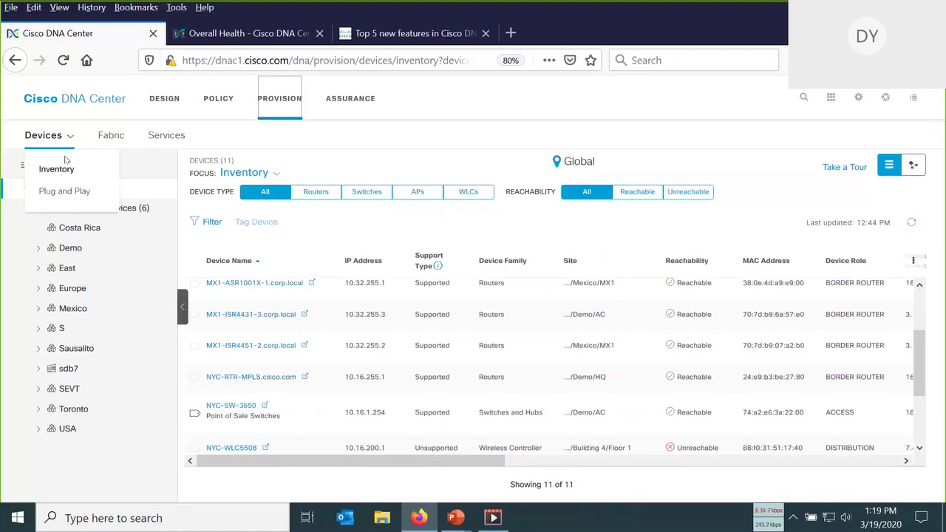
left_click(57, 167)
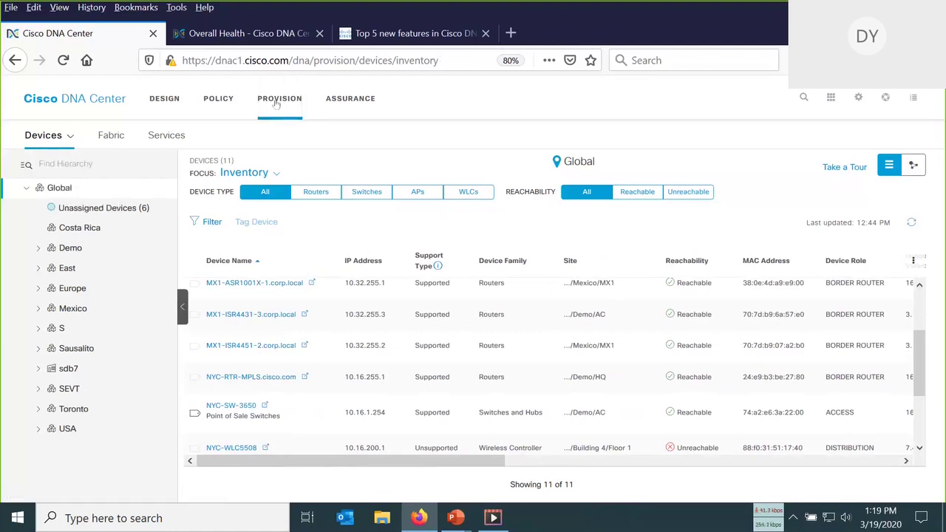
Show the scalable groups list of the group-based access control policies.
left_click(215, 100)
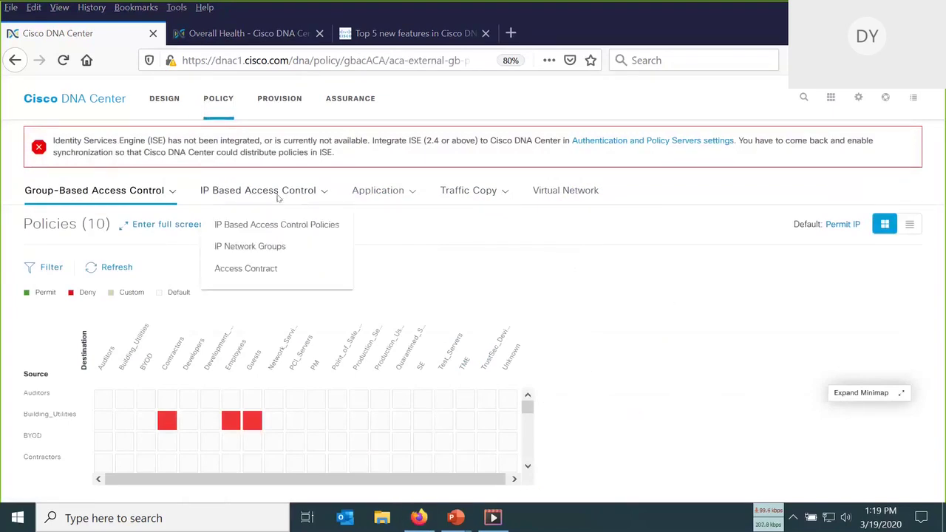
mouse_move(96, 194)
left_click(89, 229)
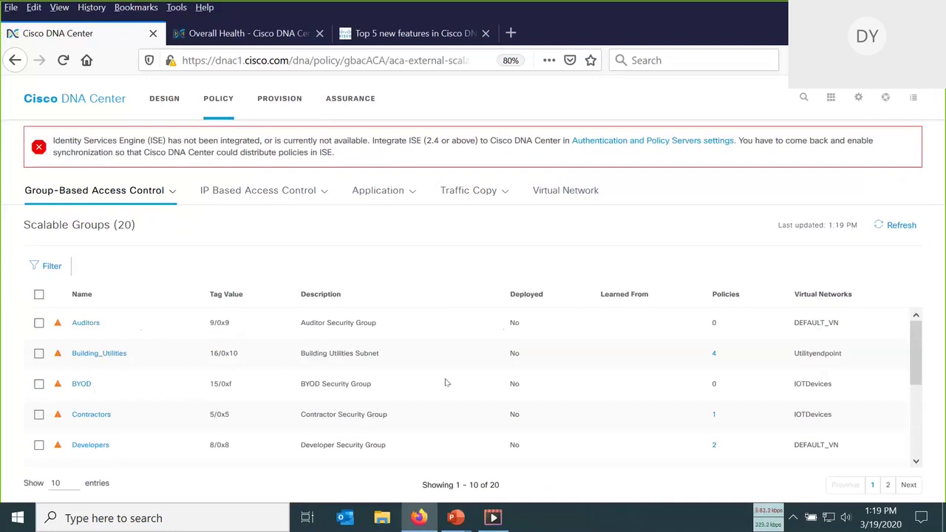
Review the provisioning pages for SD-Access fabrics, services and Plug and Play devices.
left_click(284, 102)
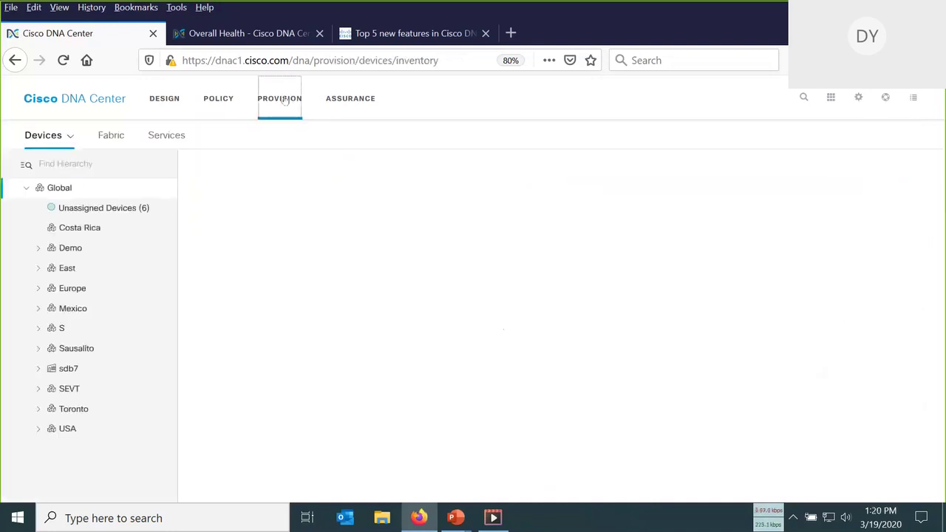
left_click(111, 136)
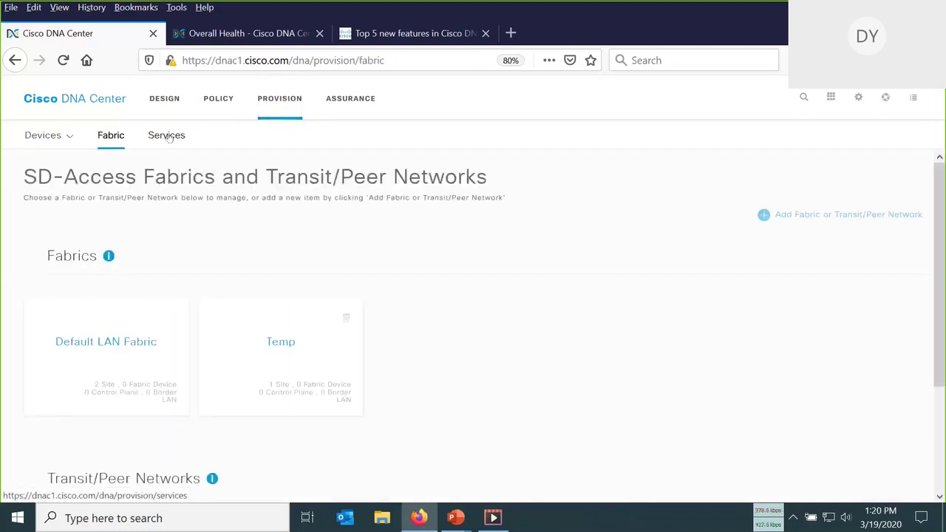
left_click(167, 136)
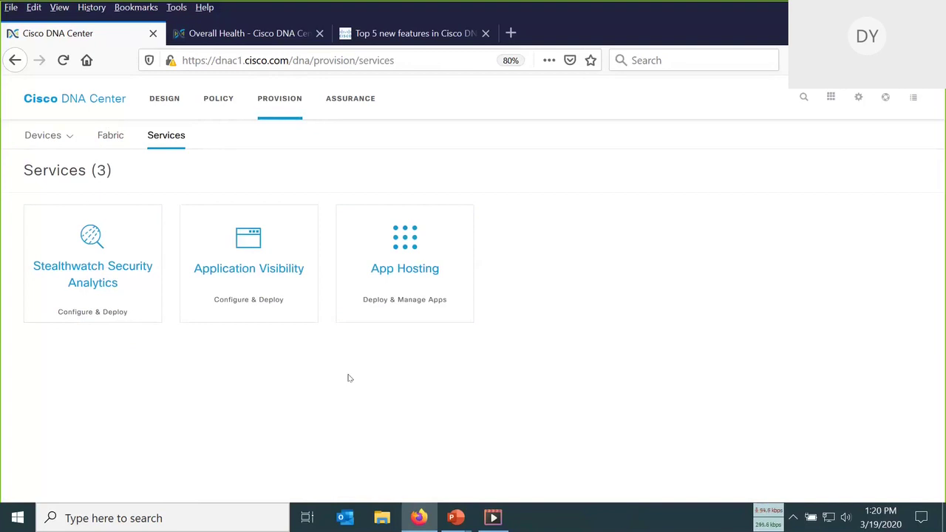
left_click(56, 140)
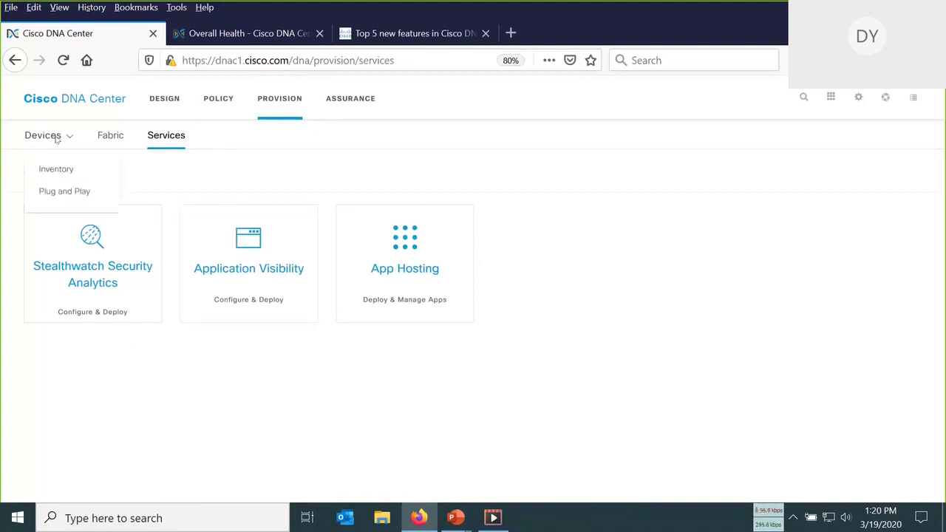
left_click(64, 192)
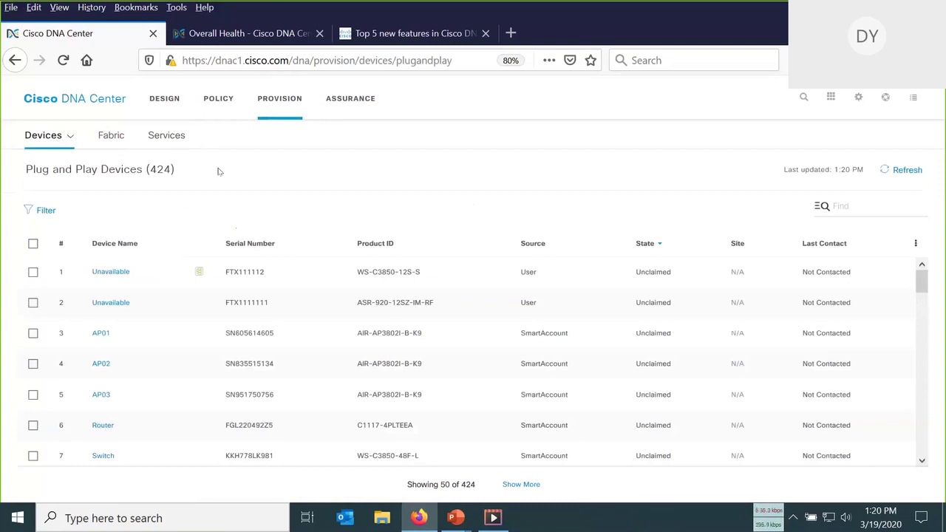
Show the device inventory for the Mexico site and look over the available focus views.
left_click(280, 99)
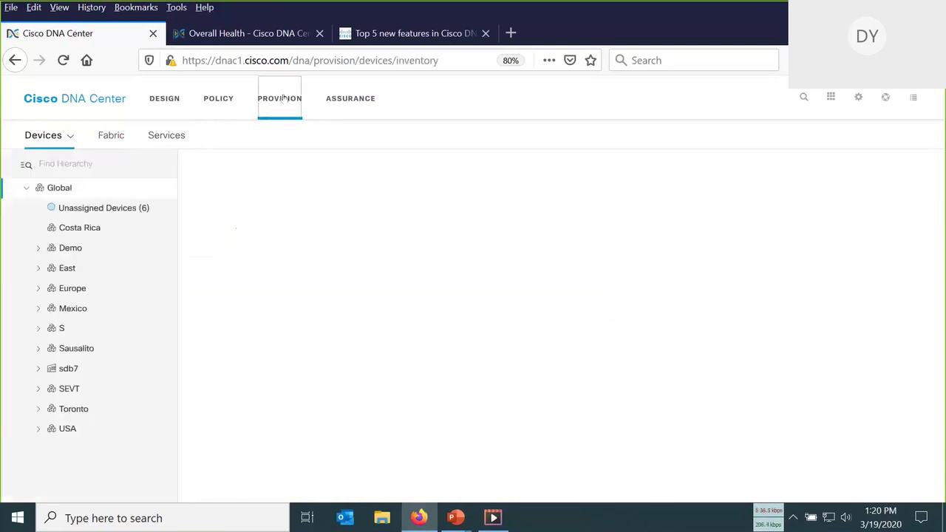
left_click(65, 313)
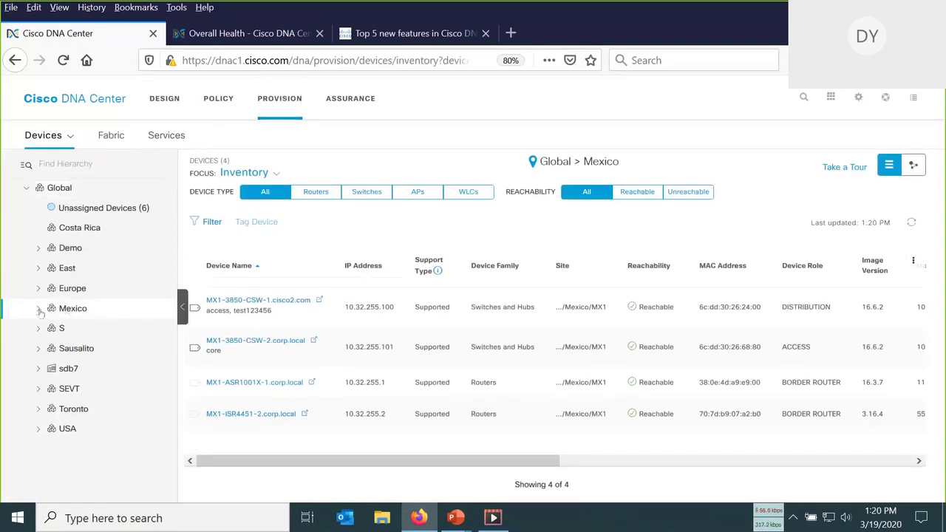
left_click(68, 314)
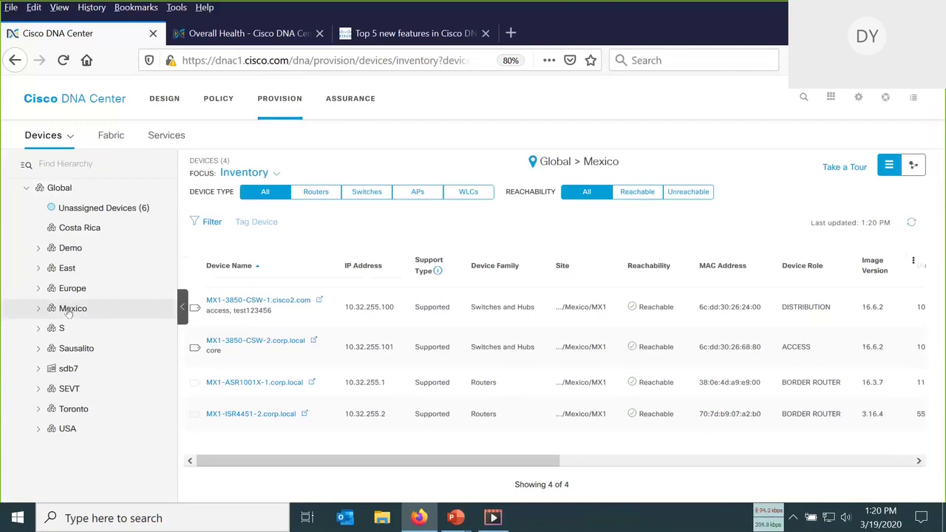
left_click(270, 175)
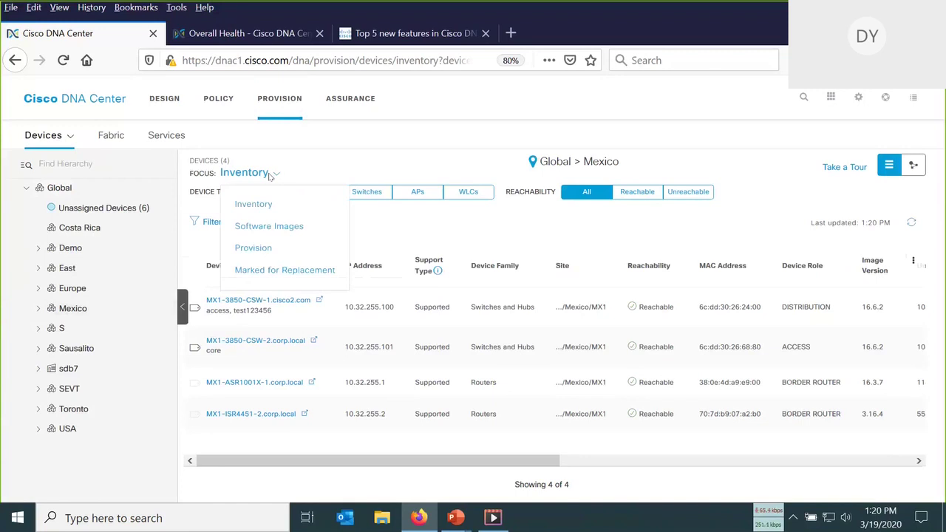
left_click(270, 174)
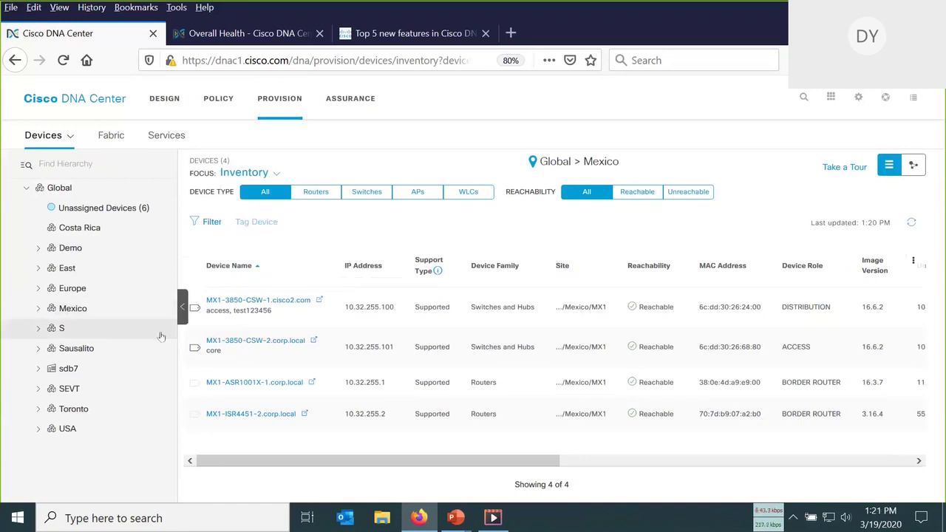
Review the software image repository for the Mexico site and the list of network profiles in the Design area.
left_click(164, 98)
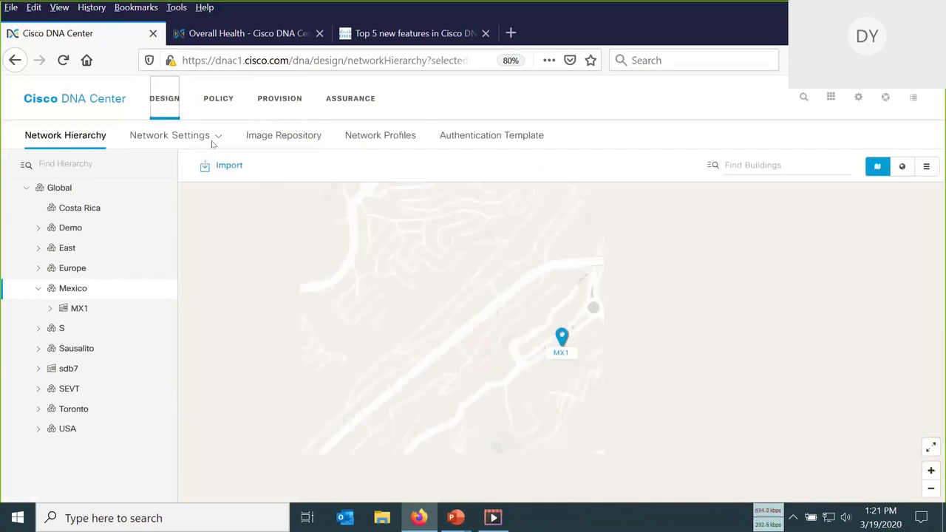
mouse_move(209, 140)
left_click(291, 139)
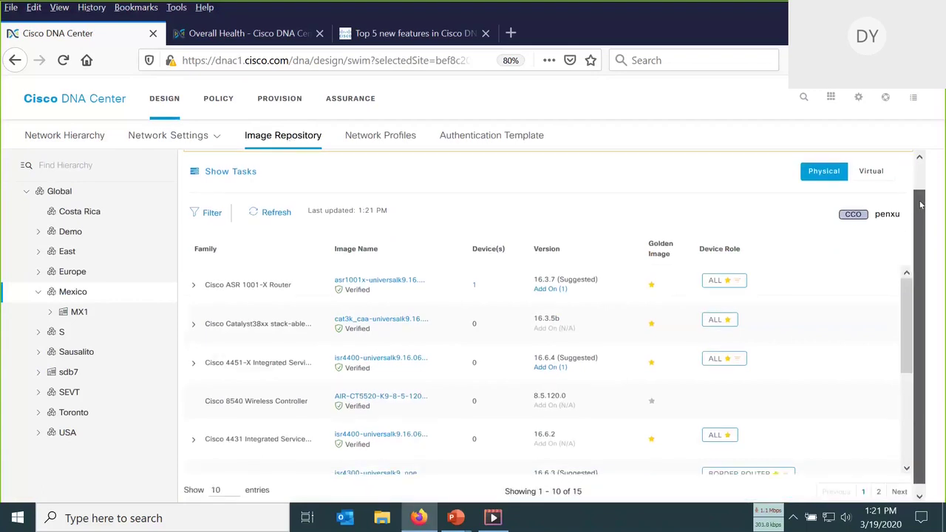
scroll(921, 205, "down", 1)
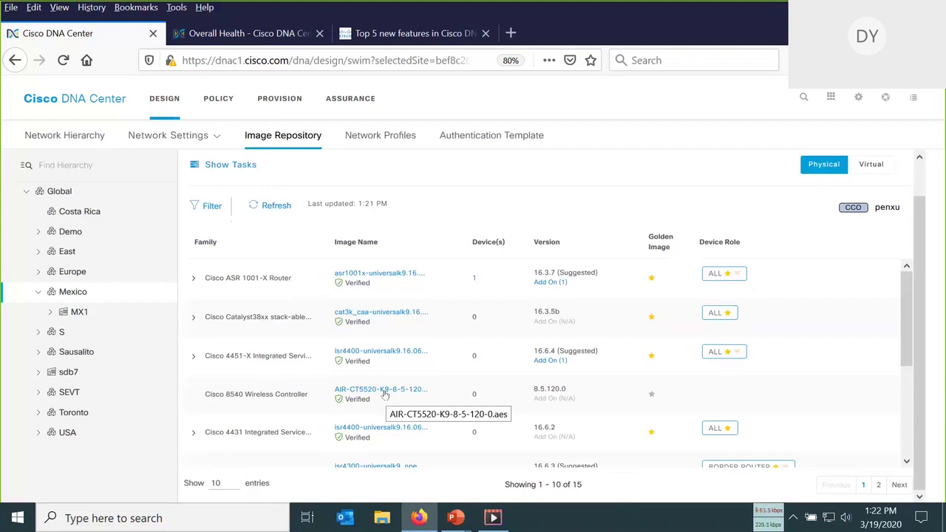
left_click(382, 138)
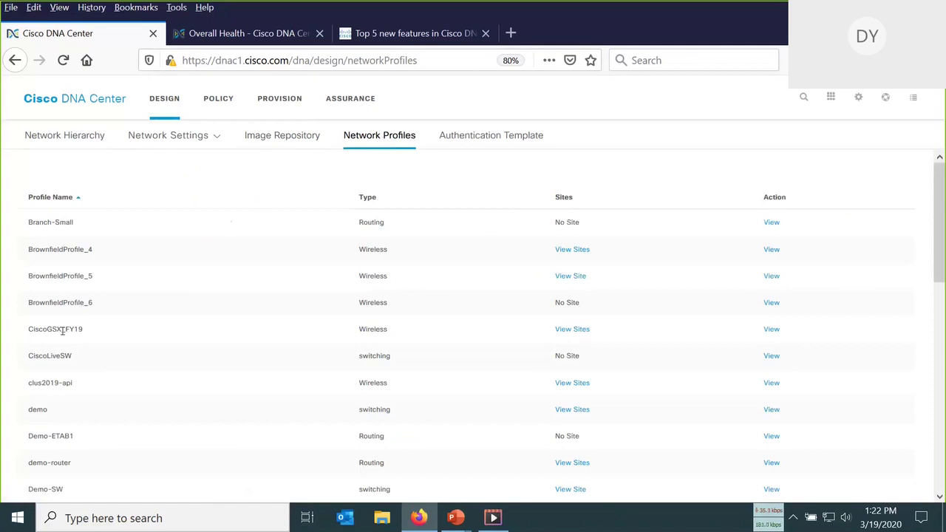
Return to the Mexico device inventory, and switch to the PowerPoint slideshow to show the Cisco Prime to Cisco DNA Center migration slide.
left_click(275, 103)
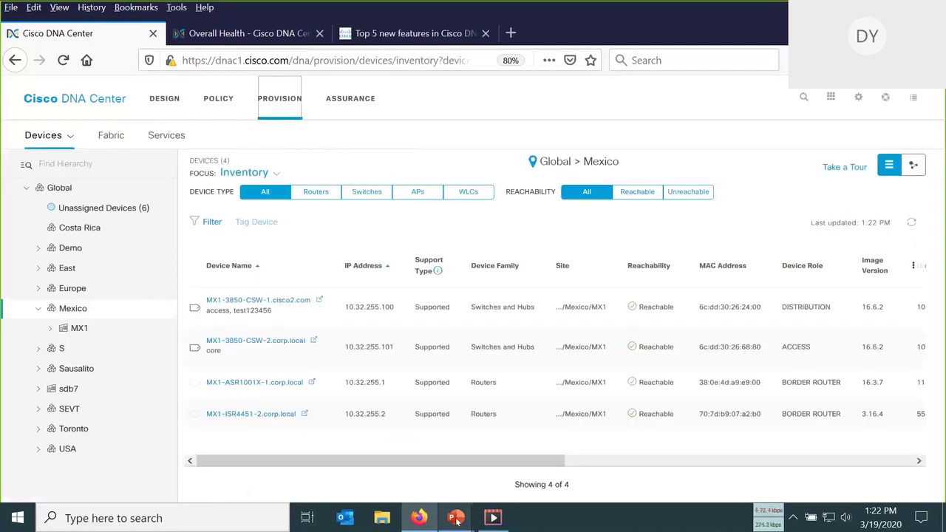
mouse_move(457, 519)
left_click(608, 457)
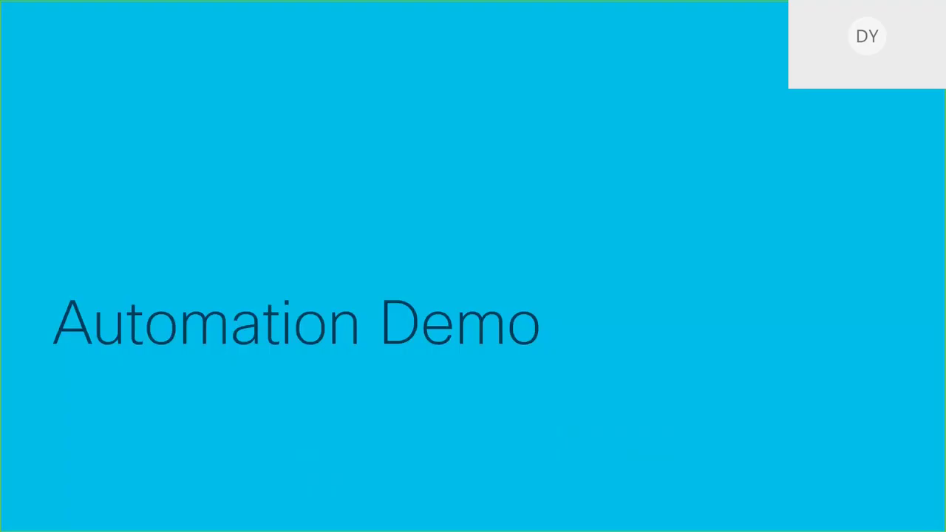
key("Right")
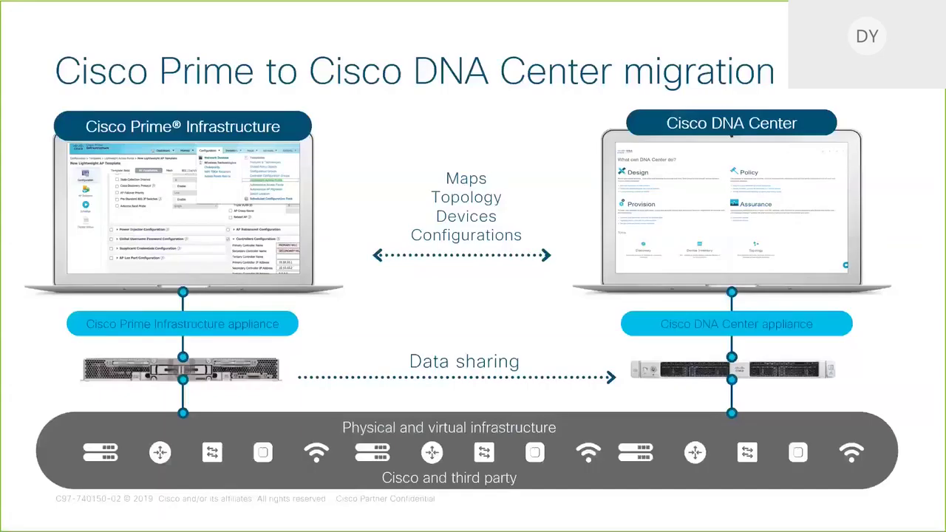
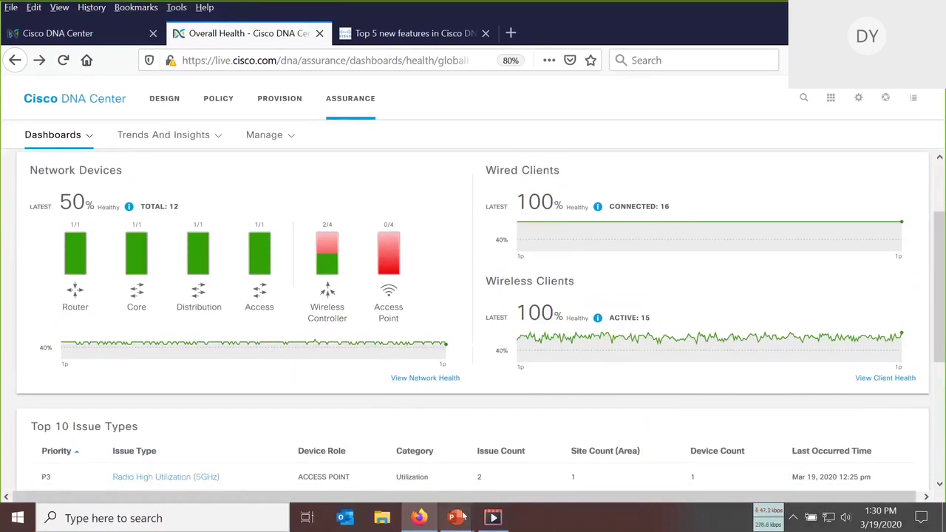
Check the health breakdown of the wireless controllers and access points on the overall health dashboard.
mouse_move(329, 256)
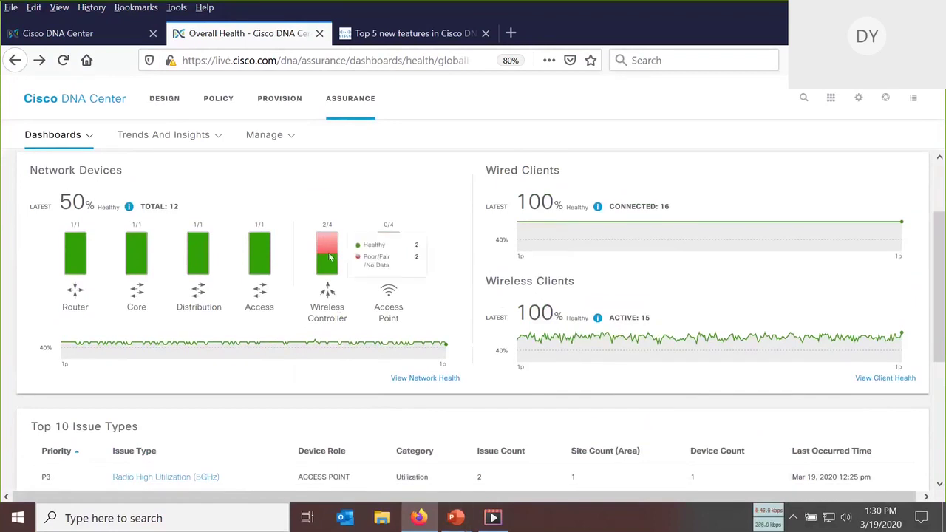
mouse_move(392, 246)
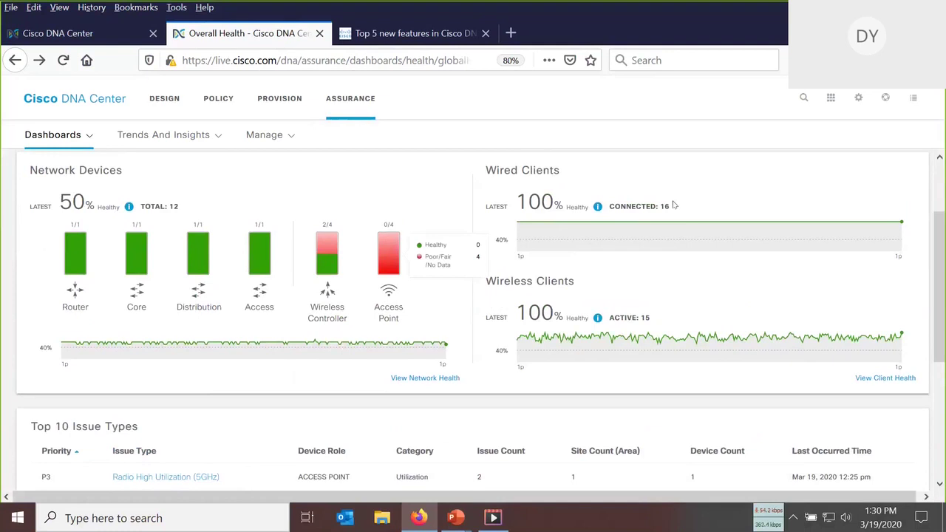
left_click_drag(940, 239, 940, 257)
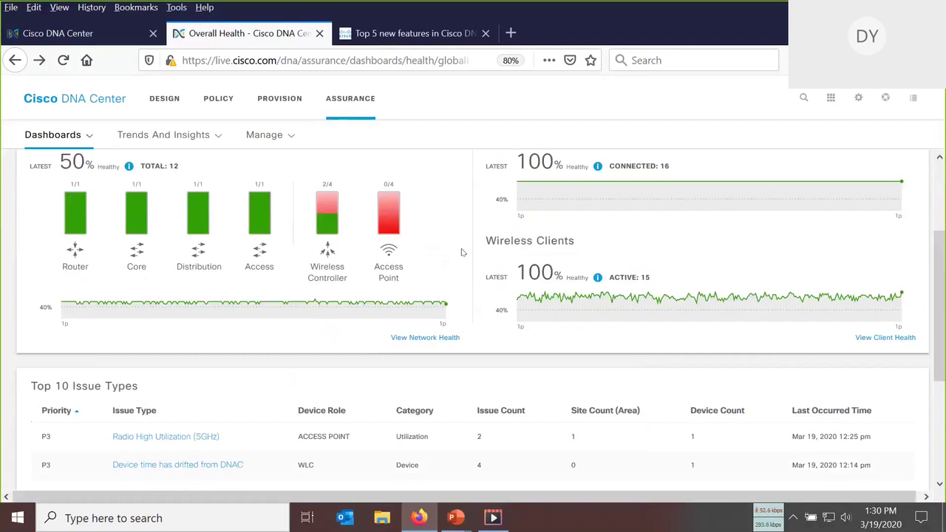
Open the Radio High Utilization (5GHz) issue among the top 10 issue types and show the Device 360 page of access point AP9120.B848.
left_click_drag(938, 270, 944, 360)
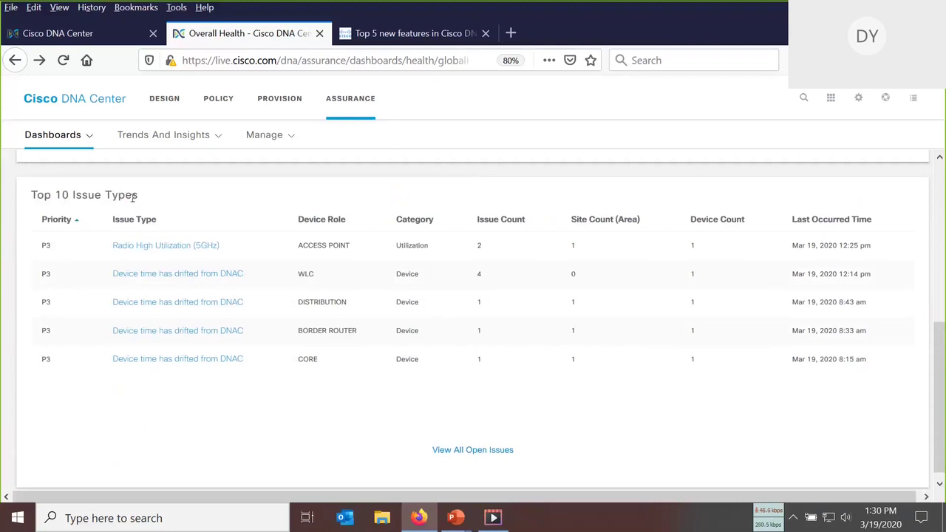
left_click(178, 247)
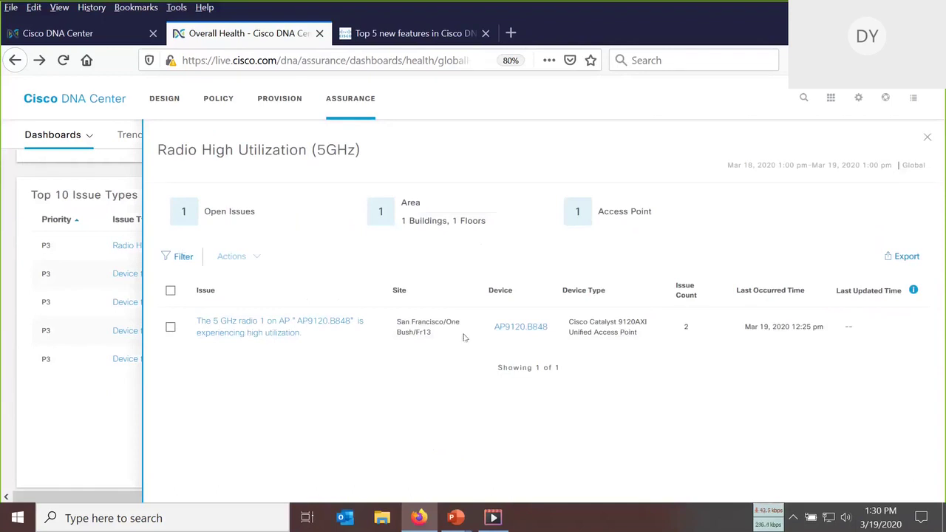
left_click(521, 327)
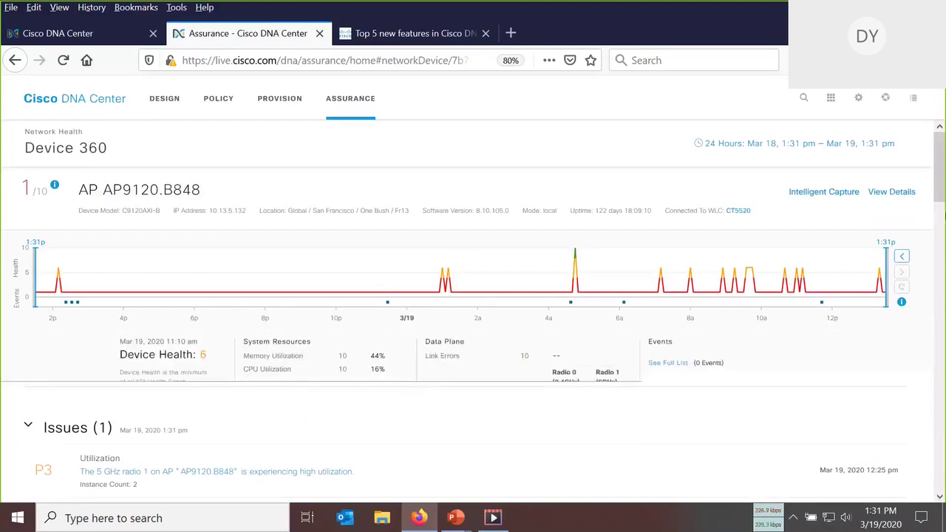
Inspect access point AP9120.B848 and controller CT5520 in the physical neighbor topology.
left_click_drag(940, 163, 940, 252)
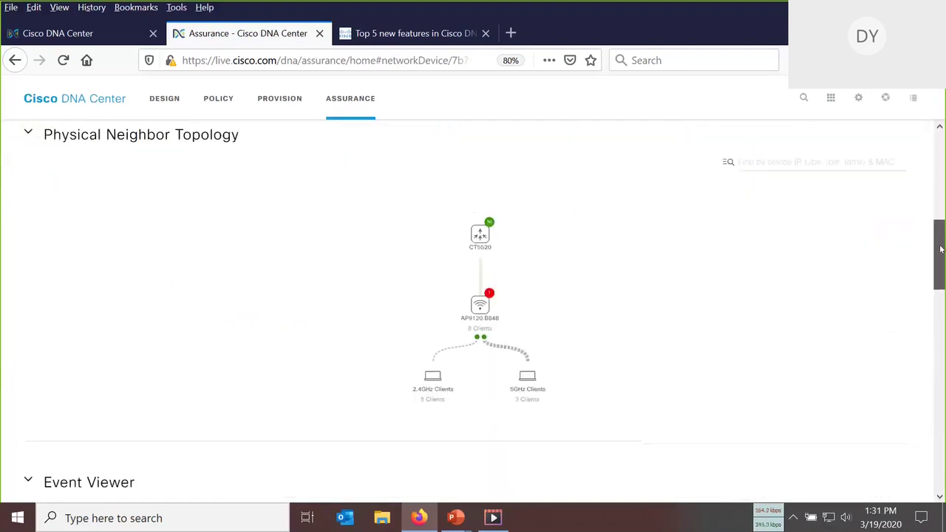
left_click(481, 308)
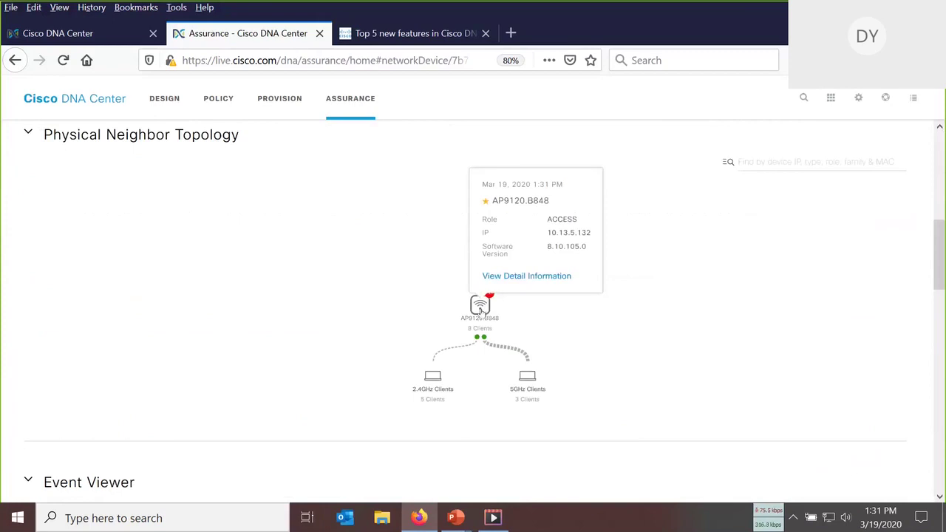
mouse_move(484, 236)
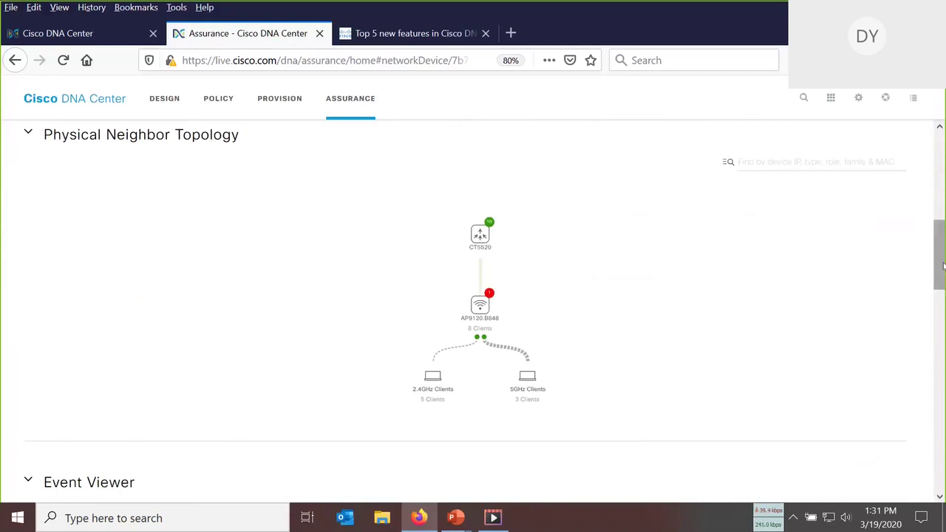
Review the 24-hour health timeline of access point AP9120.B848 and check its available time range options.
left_click_drag(943, 266, 942, 172)
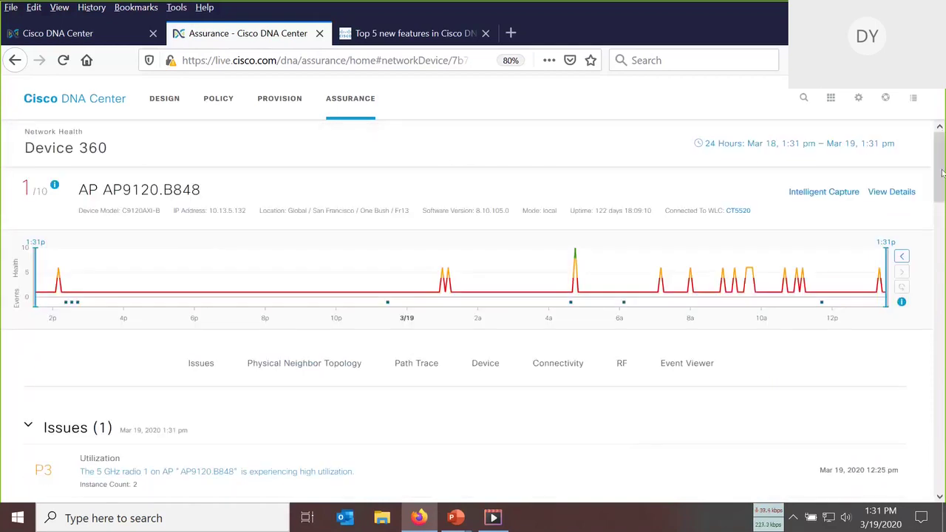
mouse_move(591, 295)
left_click(797, 146)
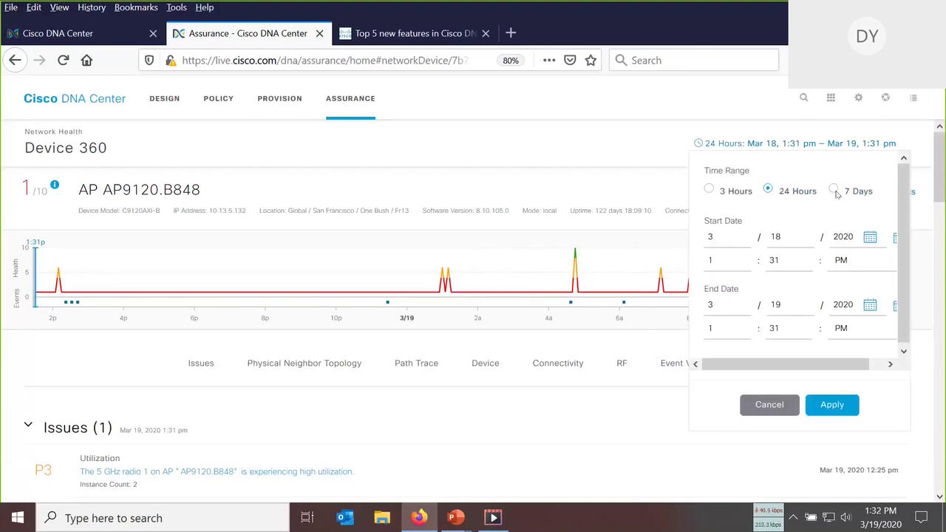
left_click(627, 143)
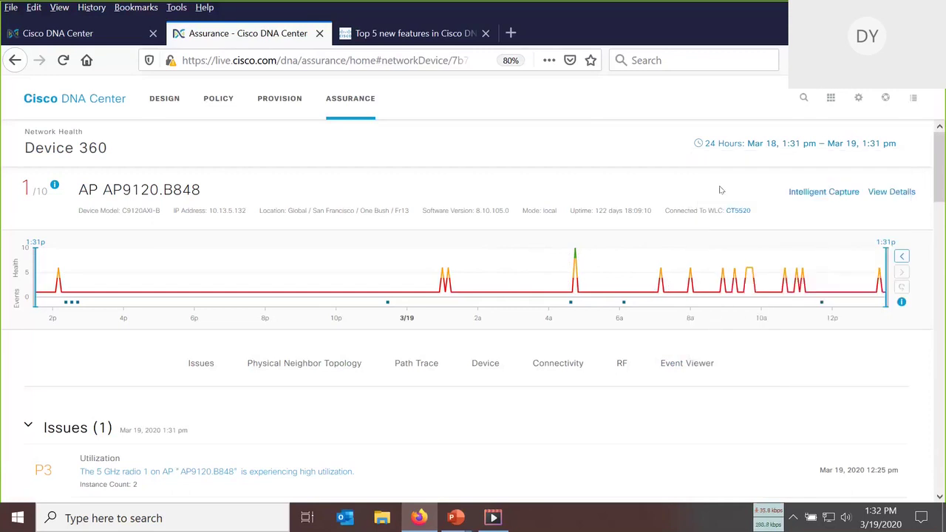
Open Intelligent Capture for AP9120.B848 and examine the RF statistics charts of the 2.4 GHz radio, including channel utilization and frame errors.
left_click(820, 192)
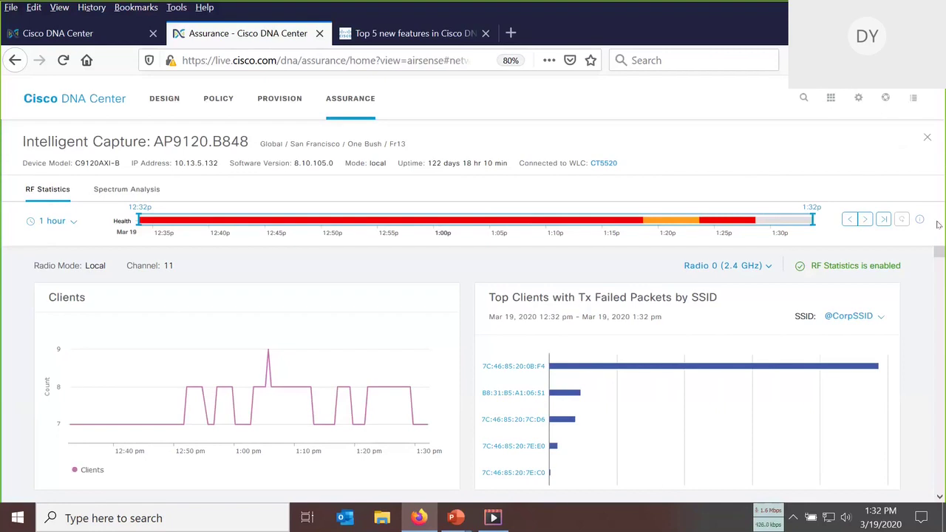
left_click_drag(941, 255, 942, 266)
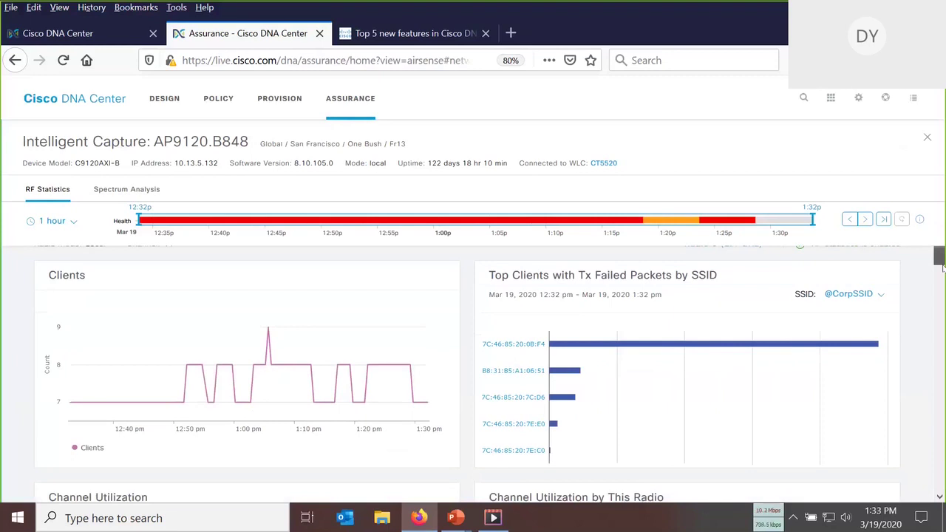
scroll(941, 268, "down", 1)
left_click_drag(941, 267, 938, 345)
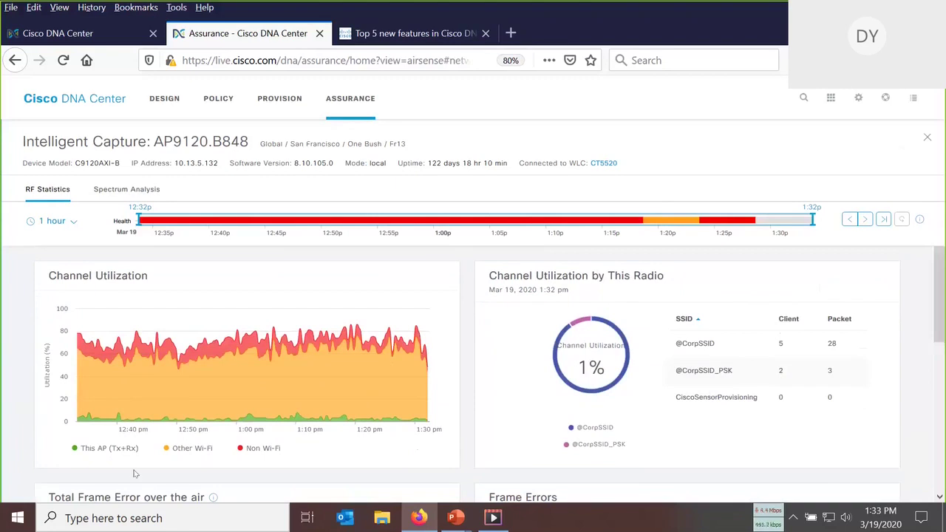
mouse_move(83, 423)
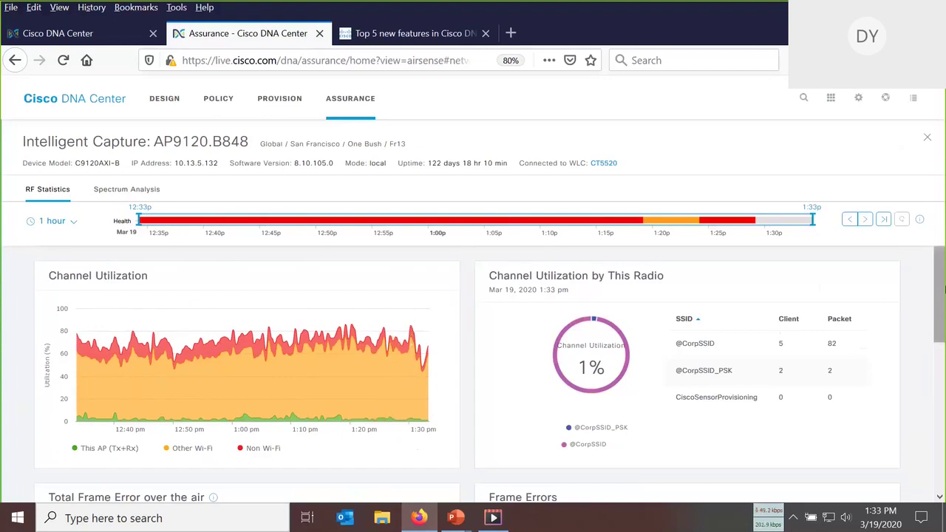
left_click_drag(943, 279, 943, 303)
scroll(942, 307, "up", 2)
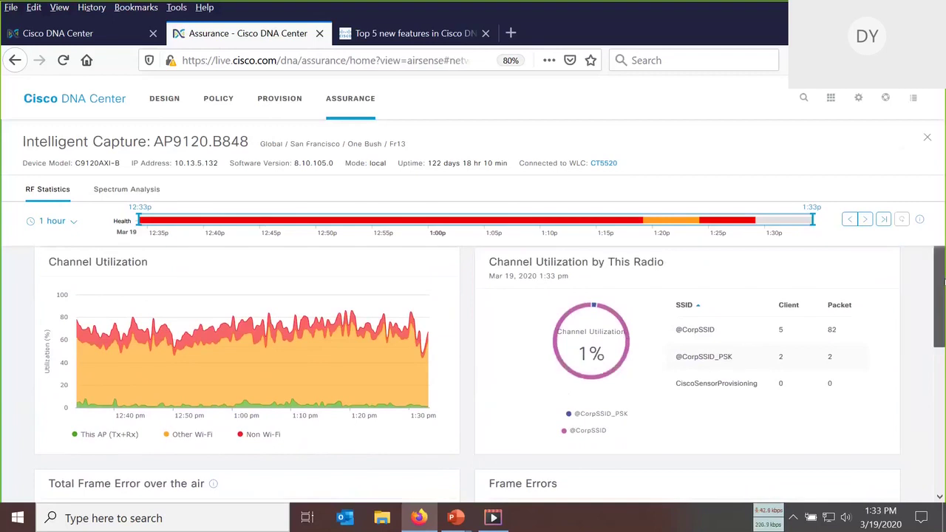
left_click_drag(944, 282, 942, 371)
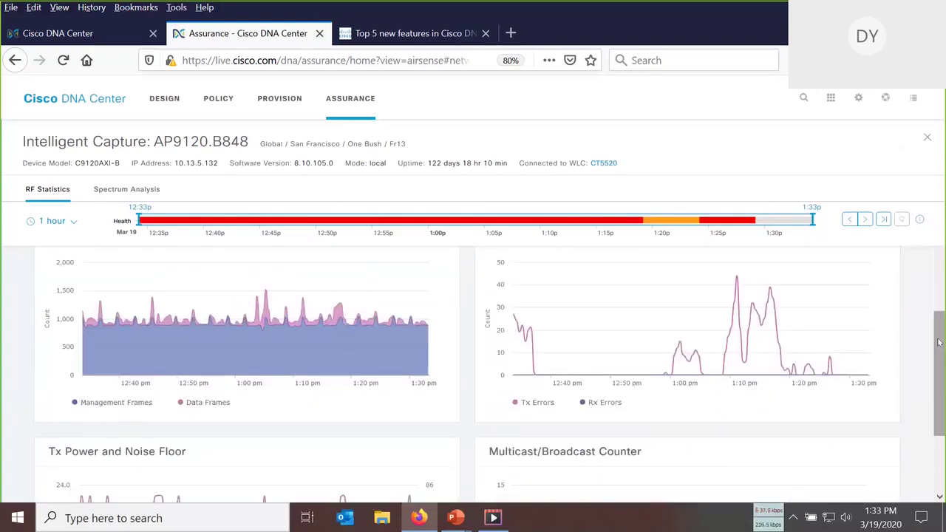
left_click_drag(939, 342, 939, 252)
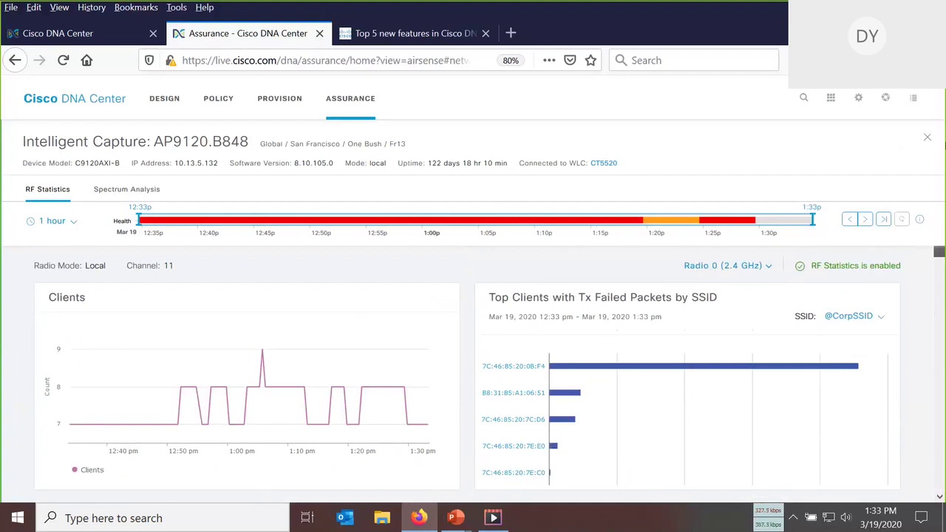
Check the spectrum analysis of AP9120.B848, and show the RF statistics for Radio 1 (5 GHz).
left_click(133, 190)
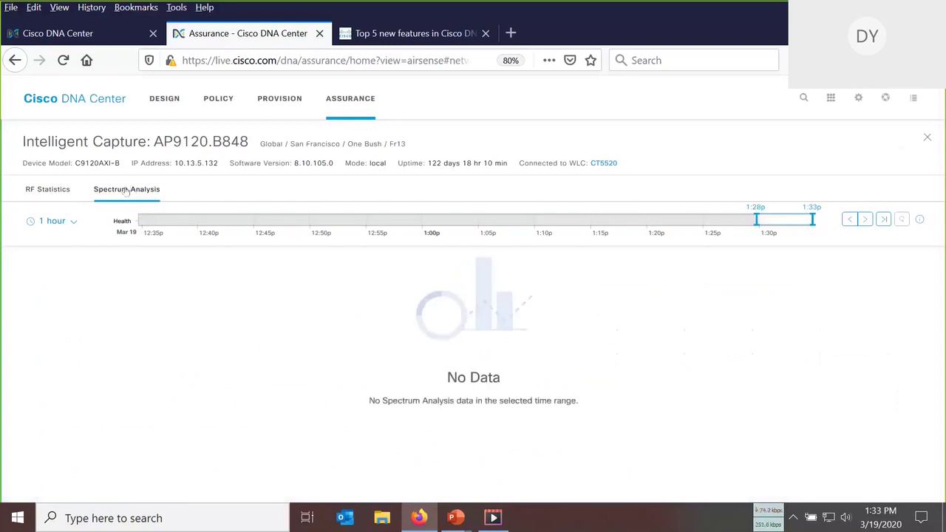
left_click(30, 190)
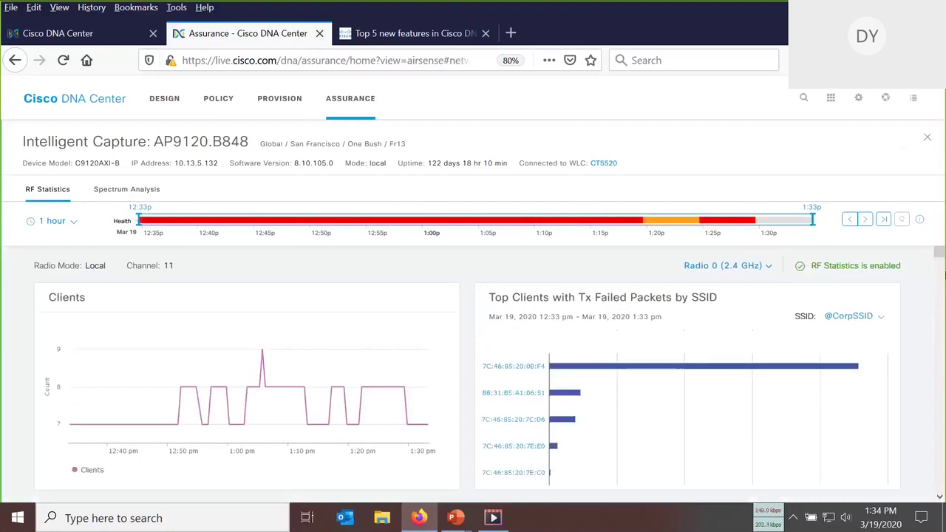
left_click(761, 266)
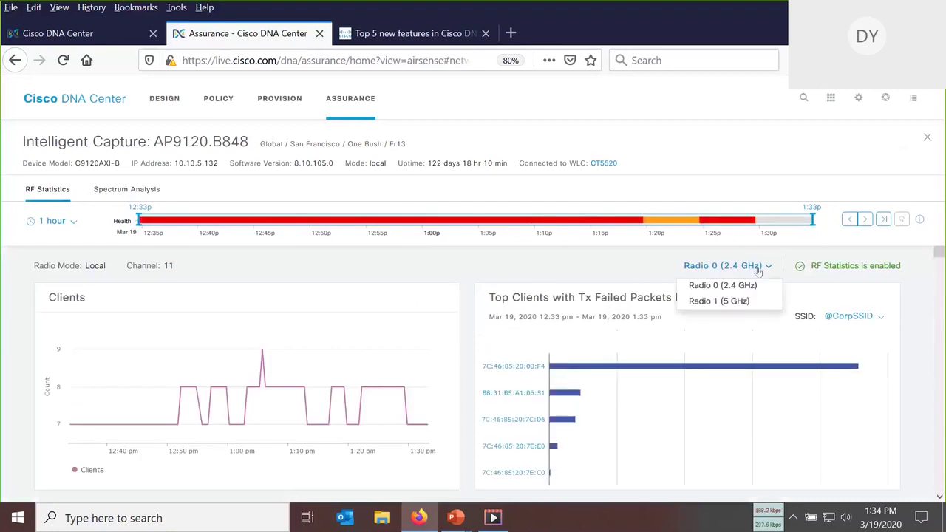
left_click(735, 303)
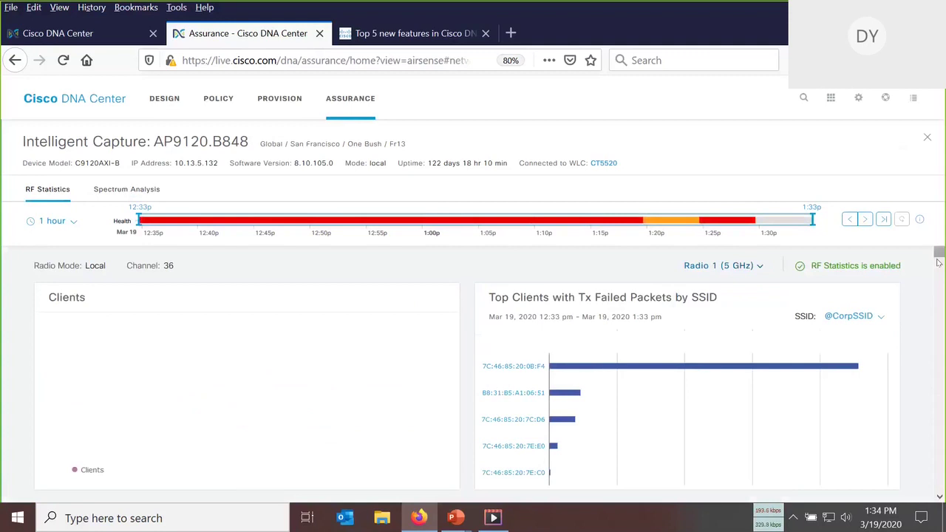
mouse_move(939, 253)
left_mouse_down()
mouse_move(941, 512)
mouse_move(939, 252)
left_mouse_up()
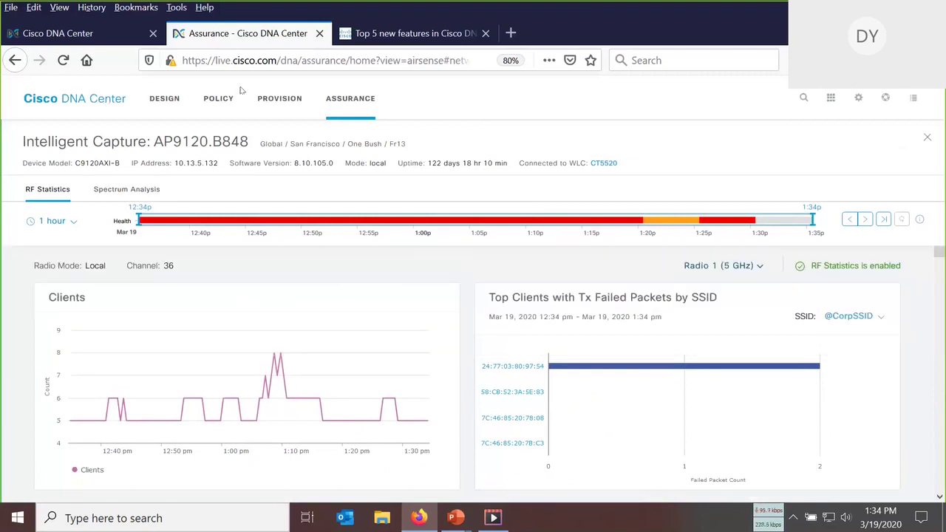
Return to the Assurance overview, open the Client Health dashboard and inspect points along its 24-hour health timeline.
left_click(342, 104)
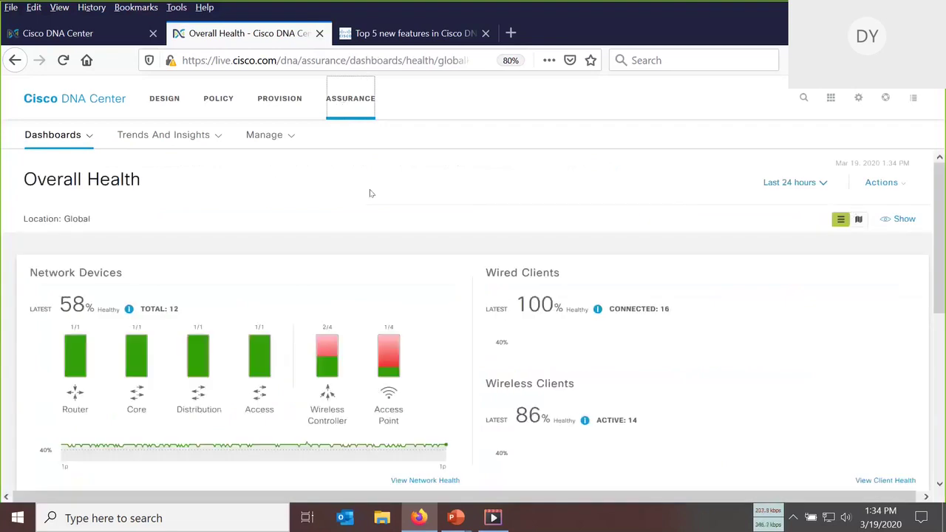
left_click(95, 137)
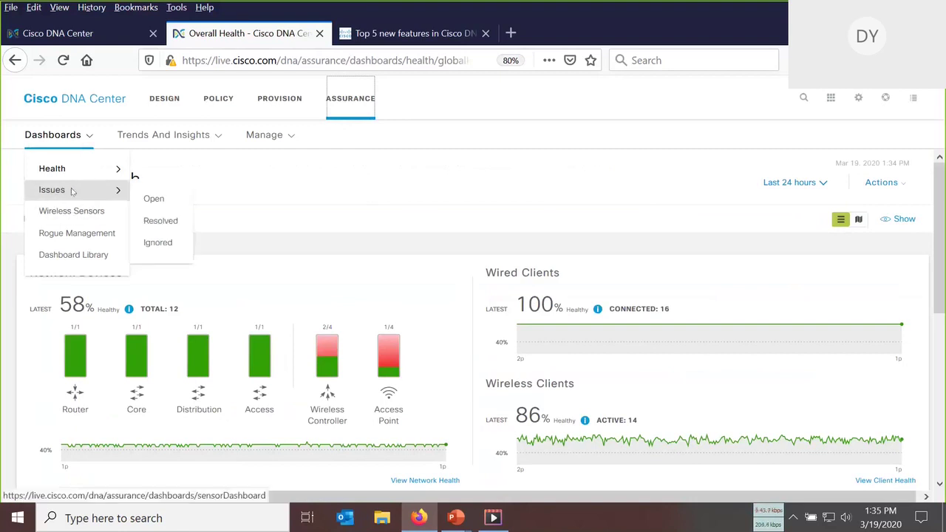
mouse_move(70, 176)
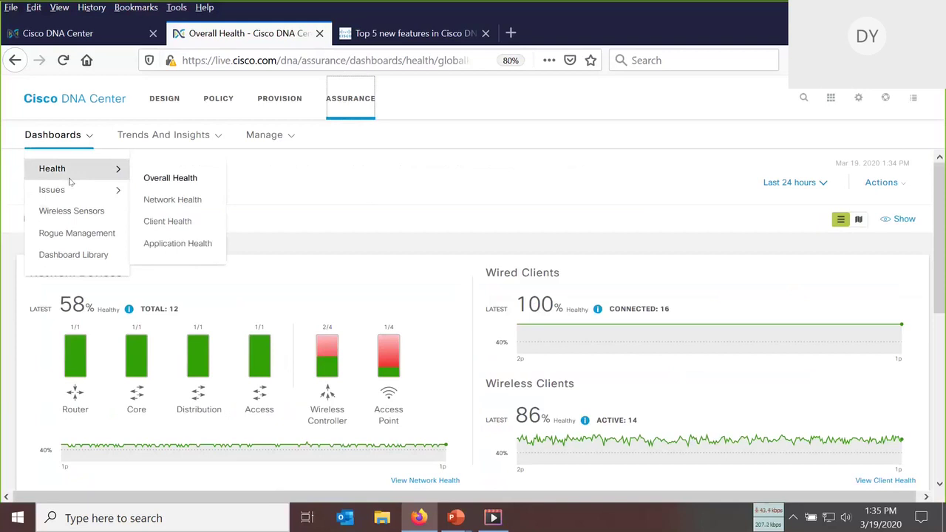
left_click(169, 222)
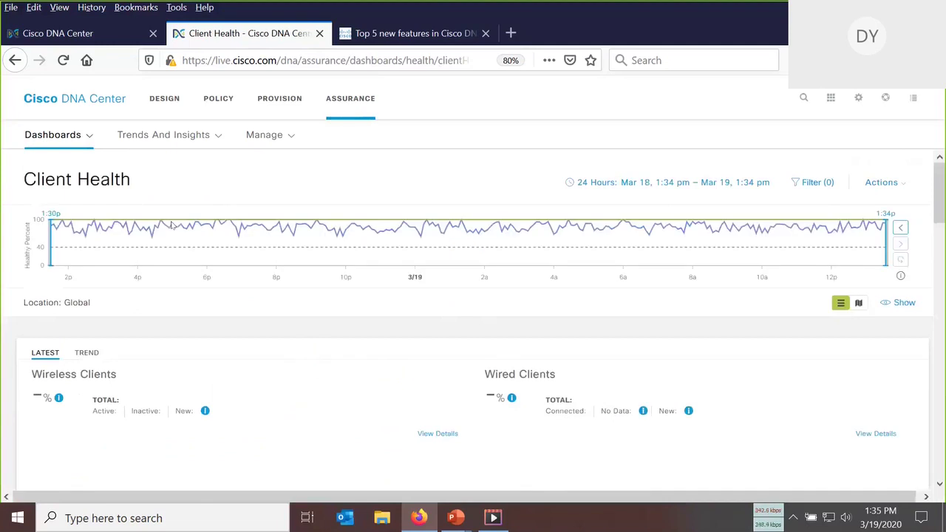
mouse_move(665, 237)
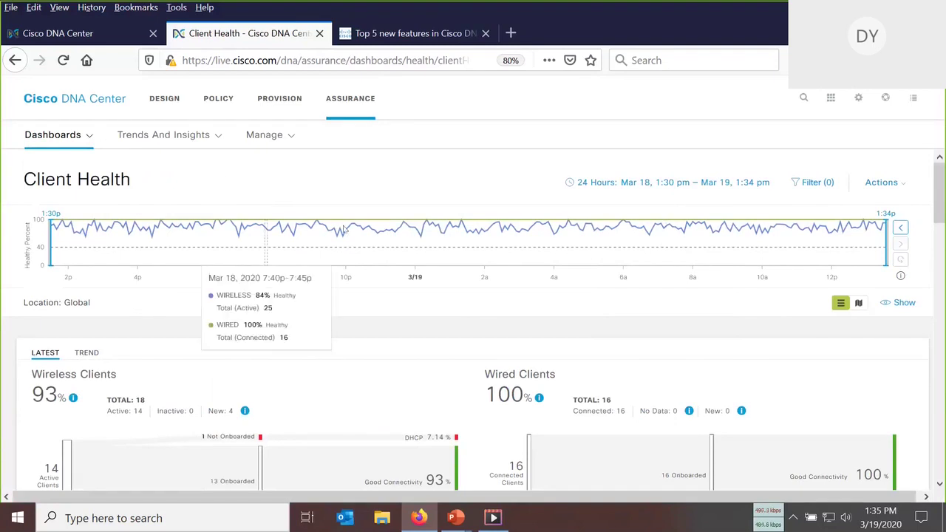
mouse_move(364, 251)
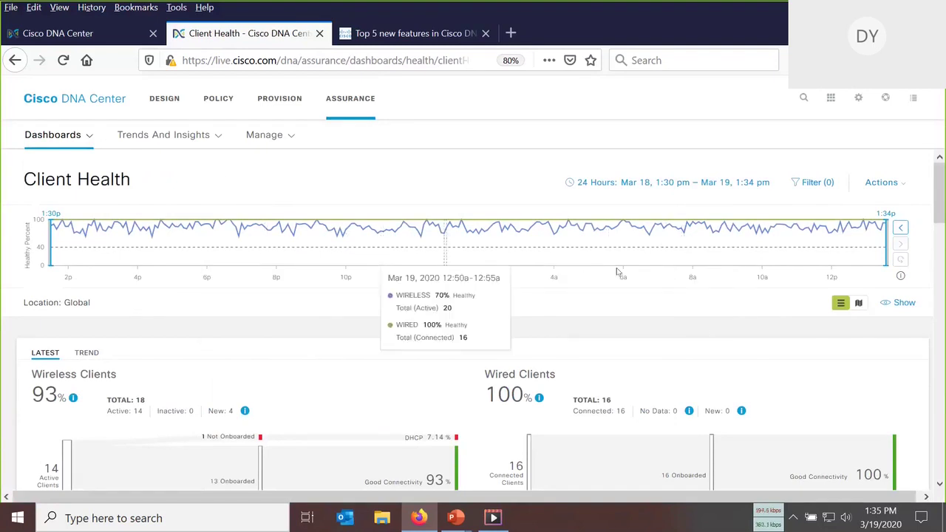
Set the Client Health time range to 7 days and review the timeline and the wireless client list.
left_click(761, 184)
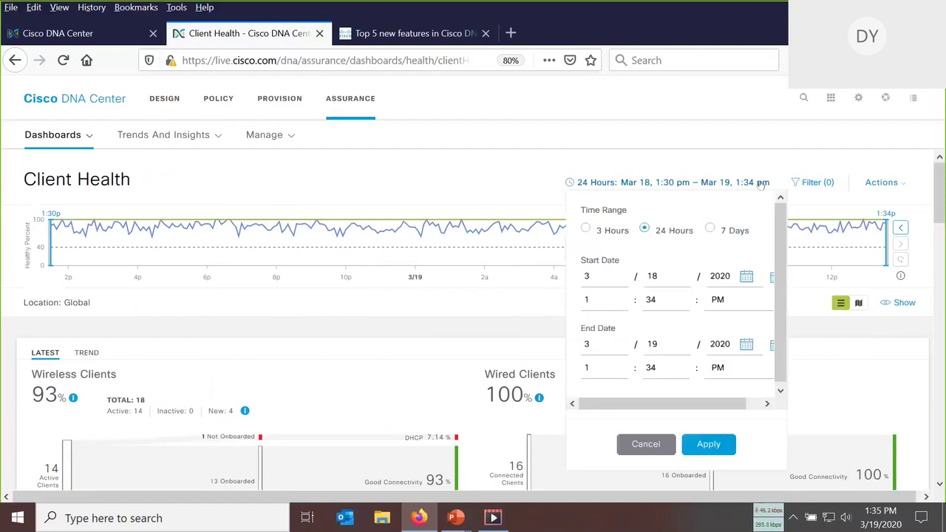
left_click(710, 229)
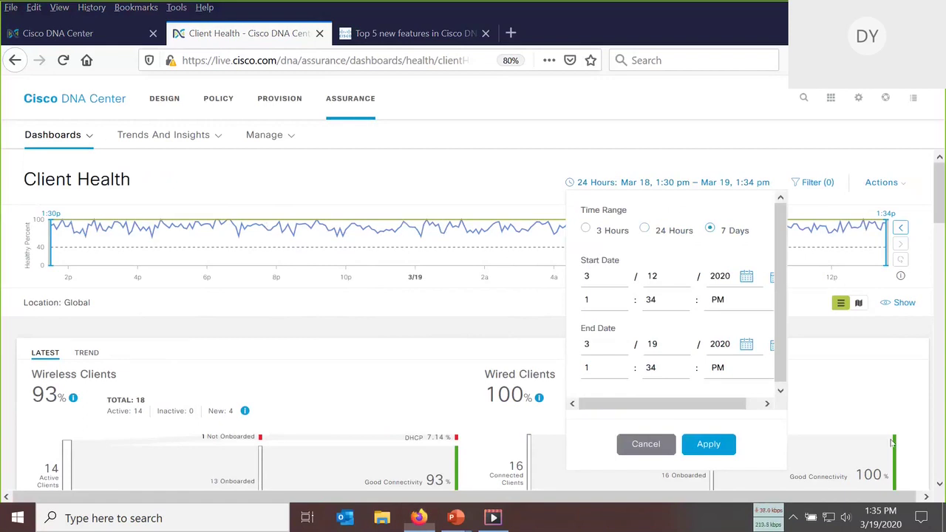
left_click(713, 450)
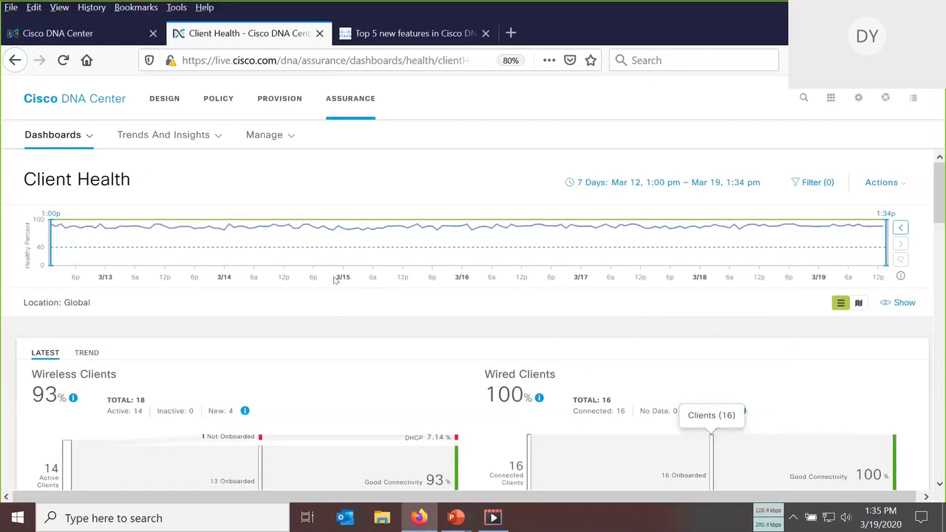
mouse_move(582, 246)
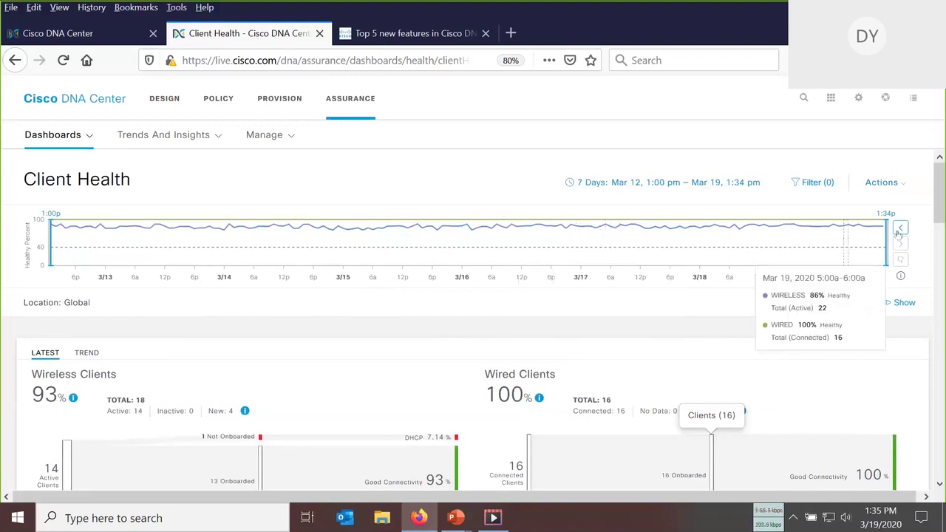
left_click_drag(939, 186, 942, 454)
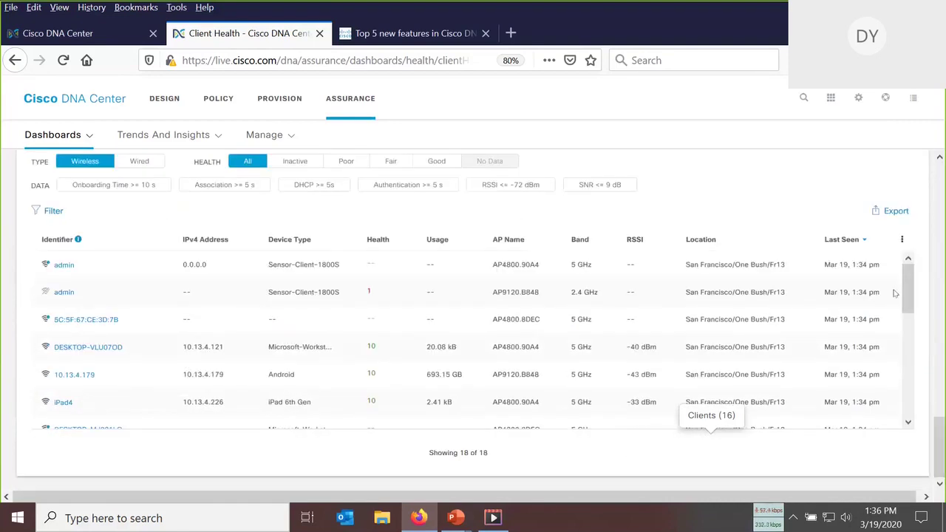
left_click_drag(907, 278, 593, 140)
Open the Network Heatmap in the trends and insights section and look through the March 2020 client counts per radio.
mouse_move(218, 137)
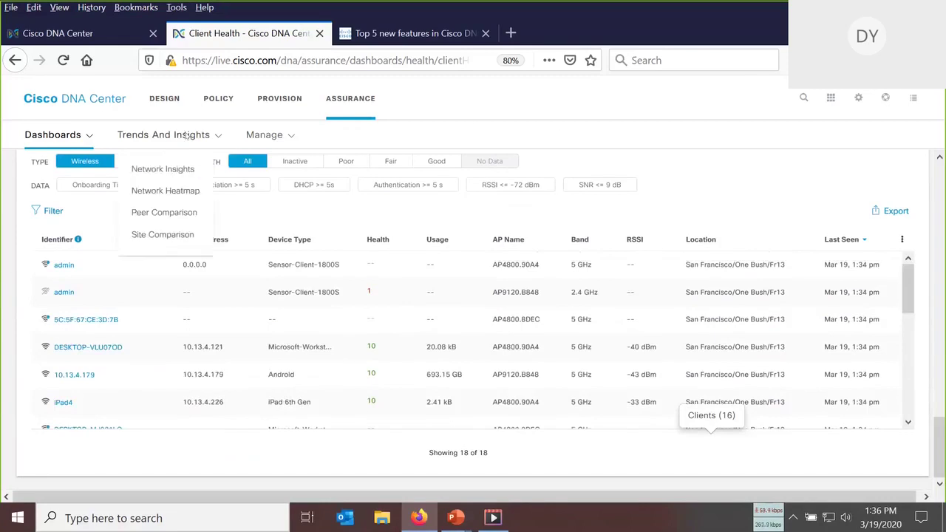
left_click(173, 194)
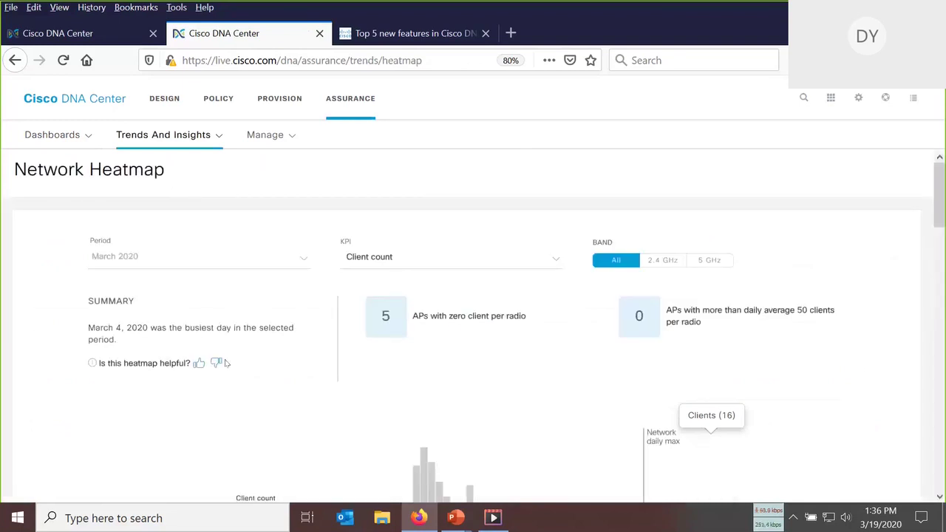
left_click_drag(942, 183, 939, 247)
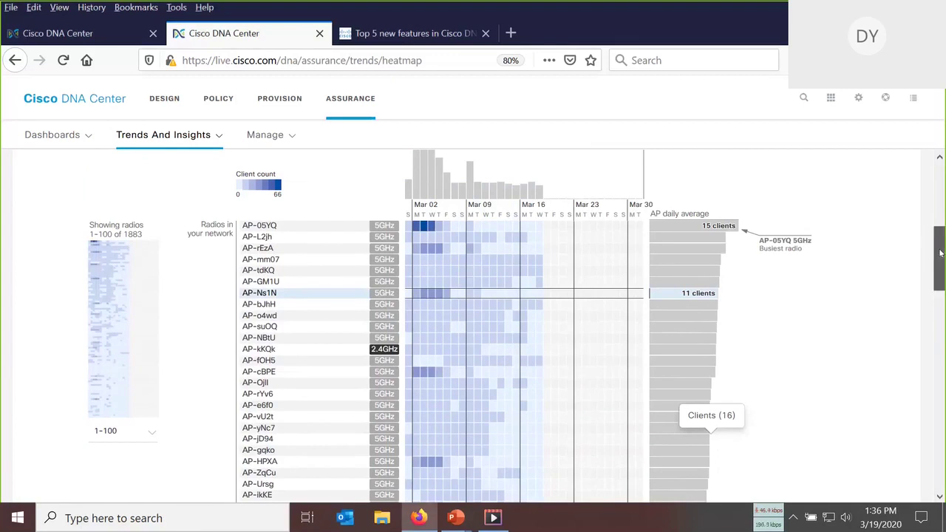
left_click_drag(940, 253, 942, 452)
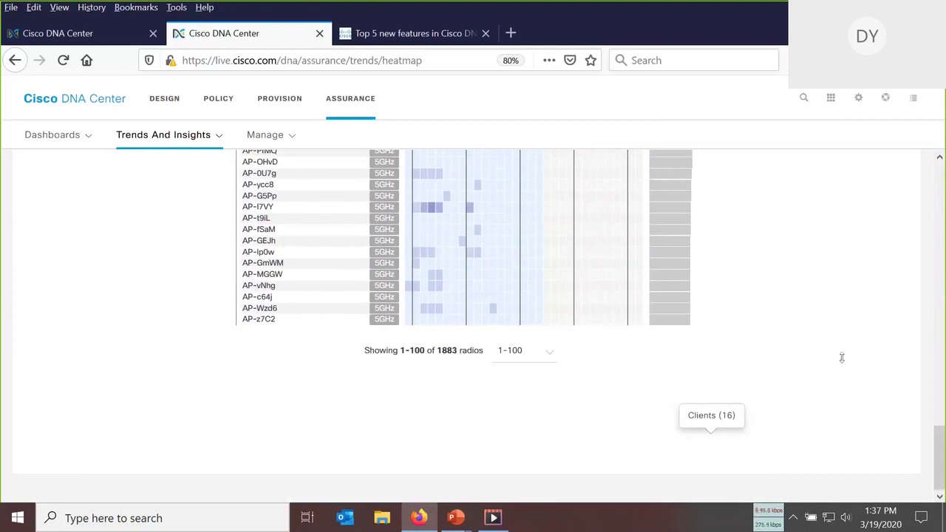
left_click(939, 157)
left_click_drag(939, 156, 939, 156)
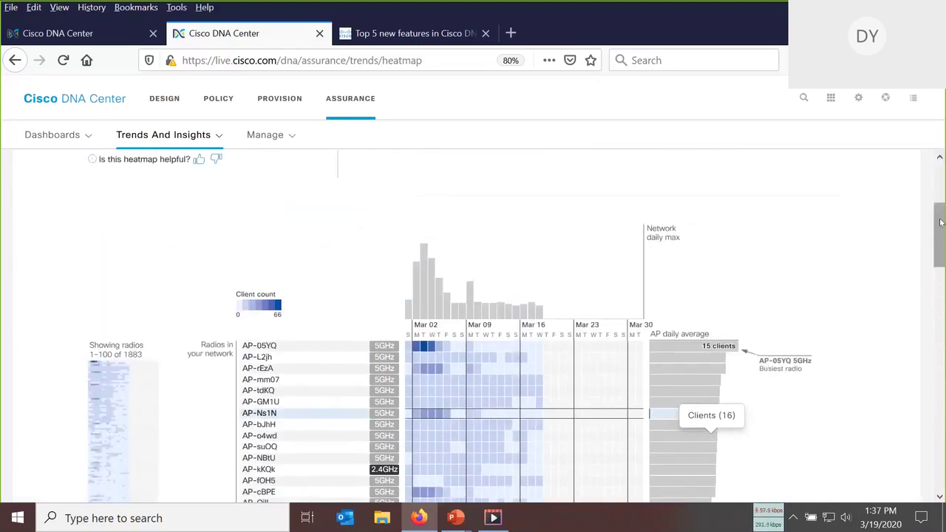
Inspect the March 3 details of the AP-05YQ 5 GHz radio in the heatmap.
left_click_drag(941, 225, 941, 254)
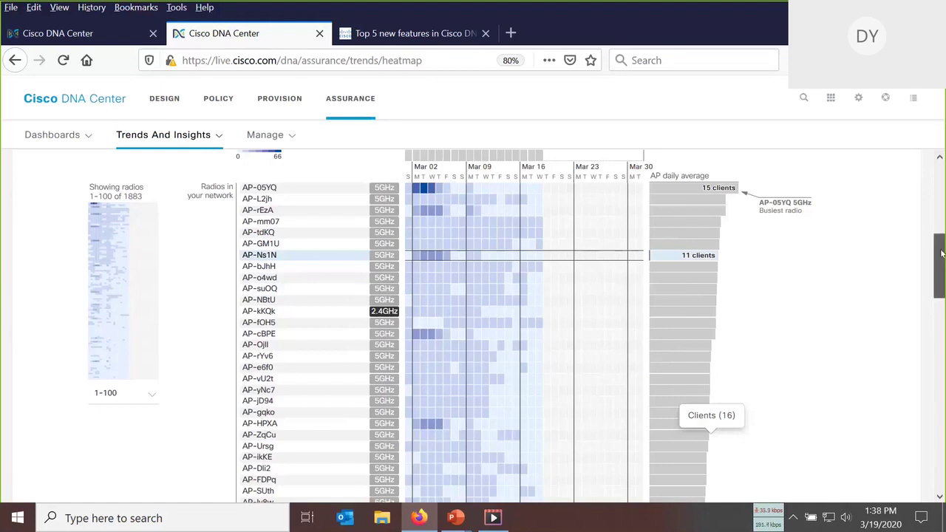
mouse_move(439, 255)
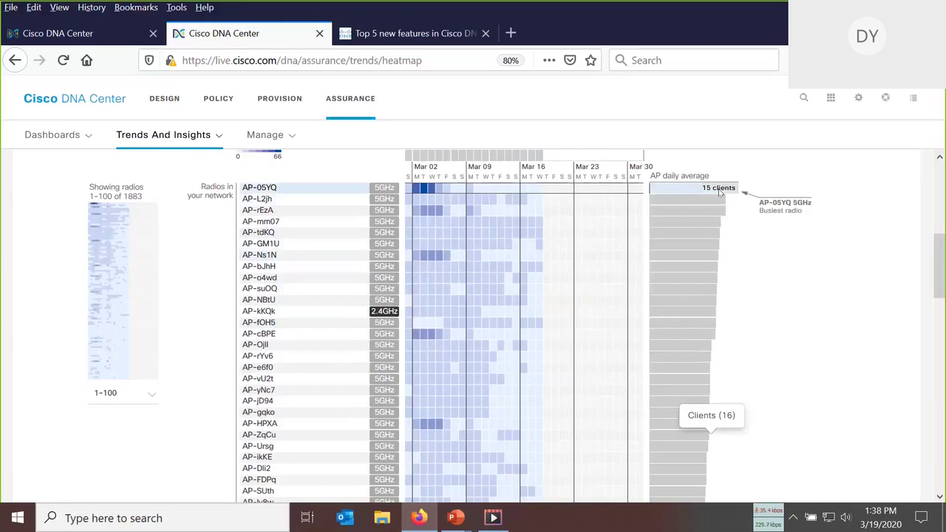
mouse_move(423, 191)
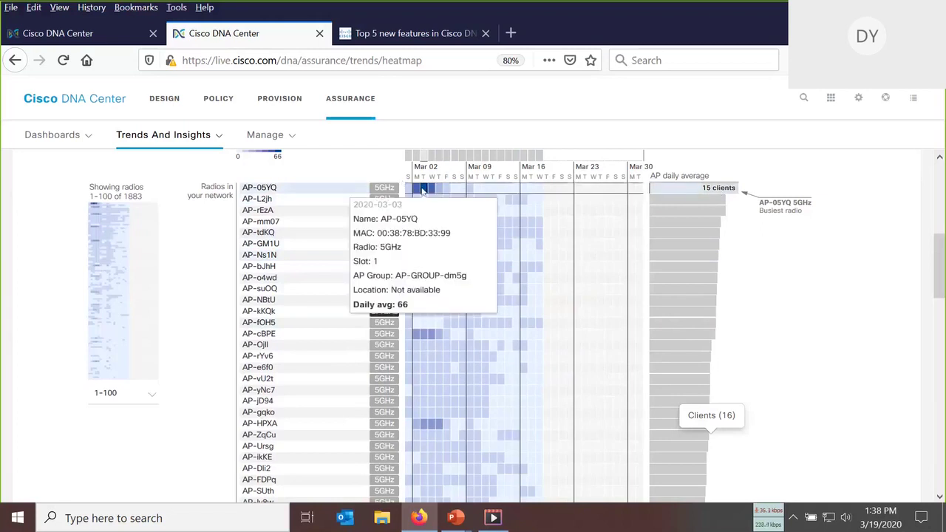
mouse_move(200, 138)
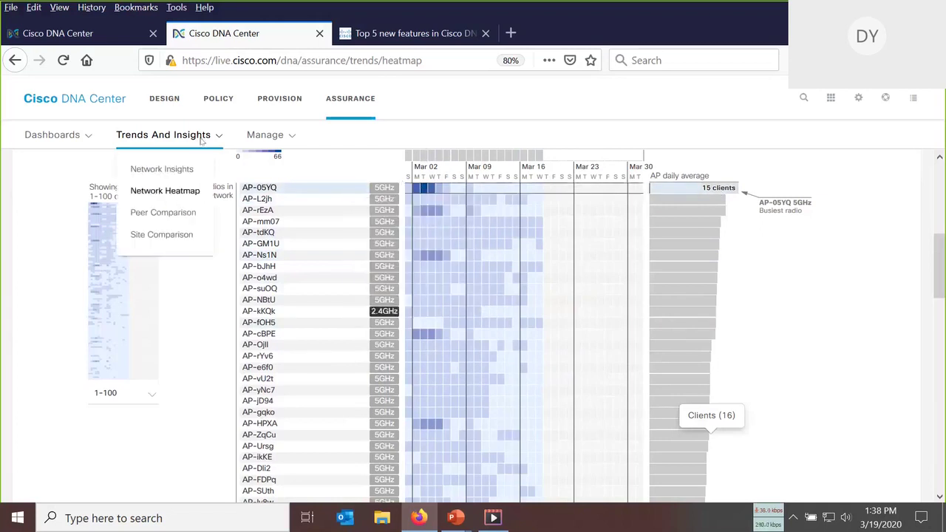
Open the Peer Comparison page and compare the network with its peers on the Interference KPI for all days.
left_click(164, 213)
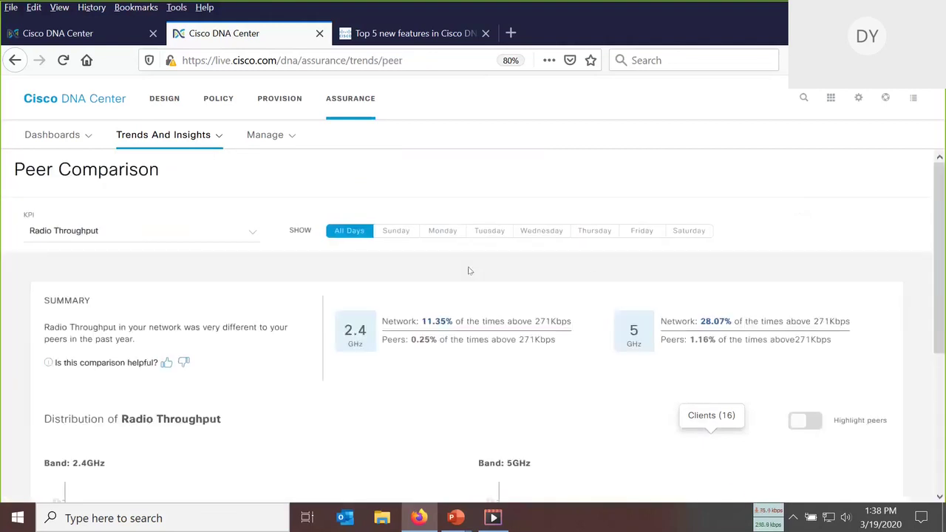
mouse_move(942, 194)
left_mouse_down()
mouse_move(943, 324)
mouse_move(943, 185)
left_mouse_up()
left_click(251, 235)
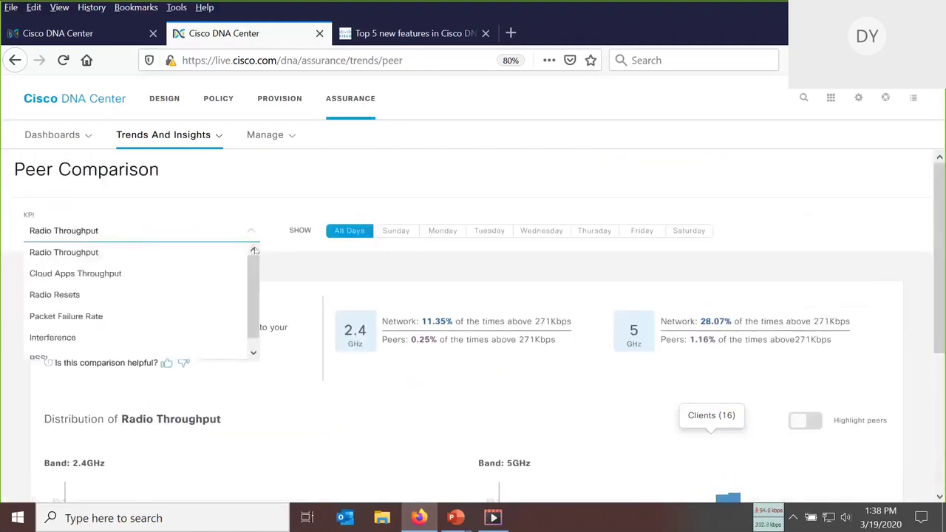
scroll(254, 285, "down", 1)
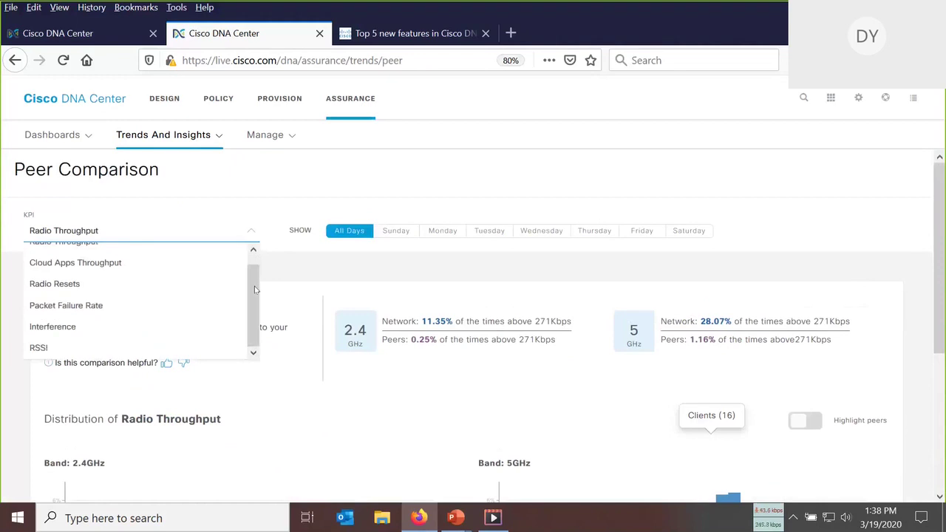
left_click(63, 327)
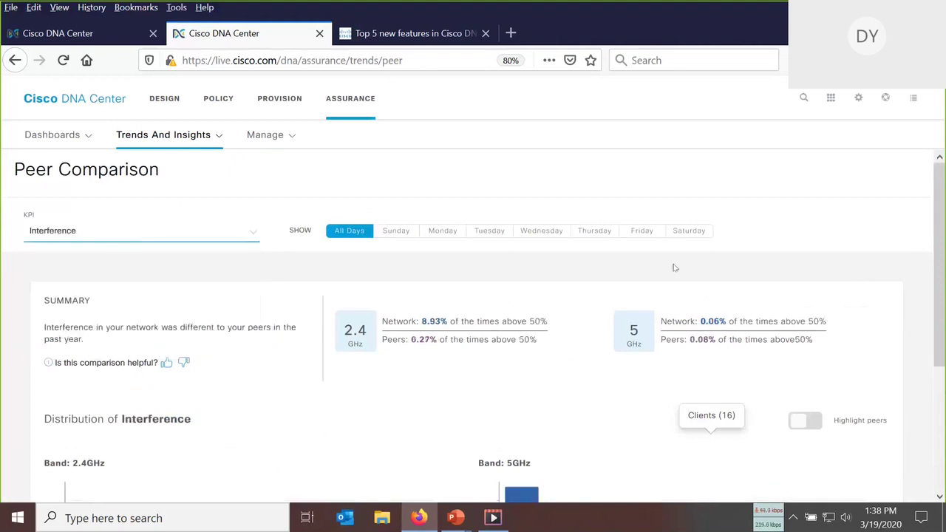
mouse_move(942, 213)
left_mouse_down()
mouse_move(940, 318)
mouse_move(942, 211)
left_mouse_up()
View the Site Comparison page in the trends and insights section, and return to the Network Heatmap.
mouse_move(171, 144)
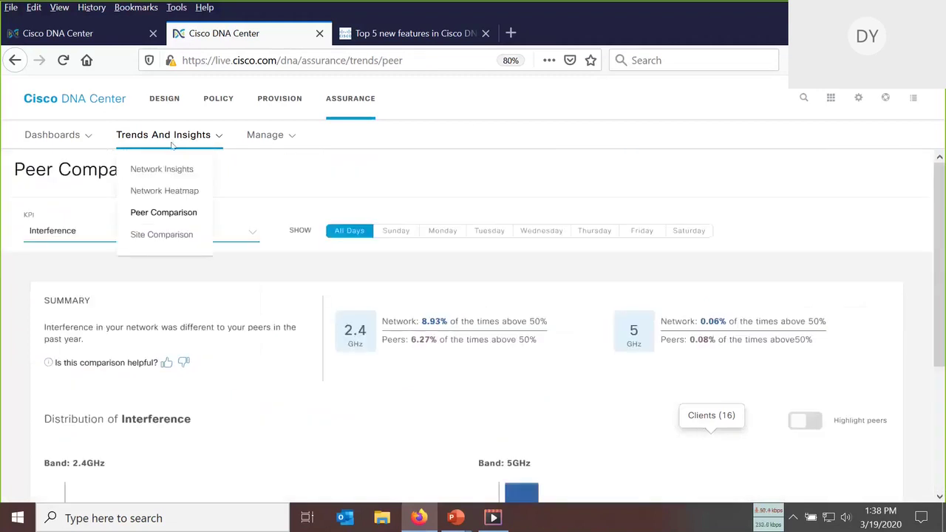
left_click(161, 235)
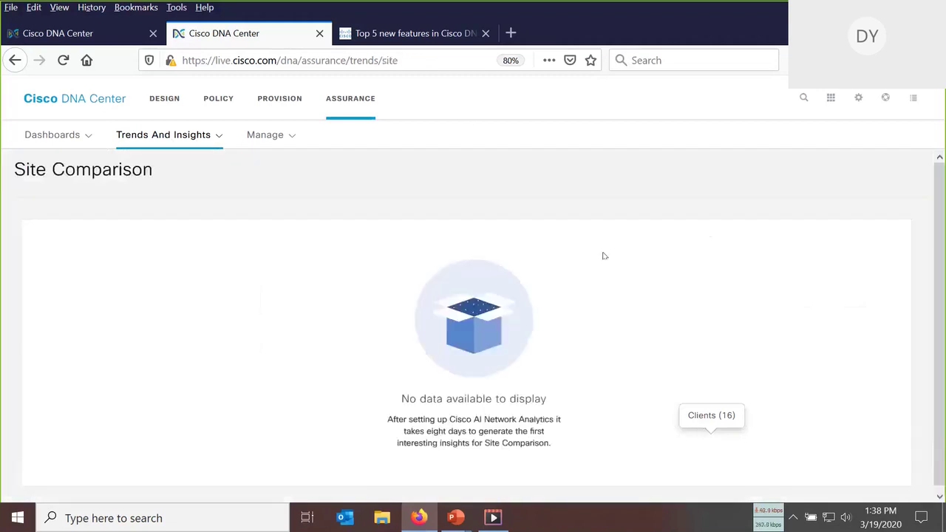
mouse_move(210, 152)
left_click(170, 190)
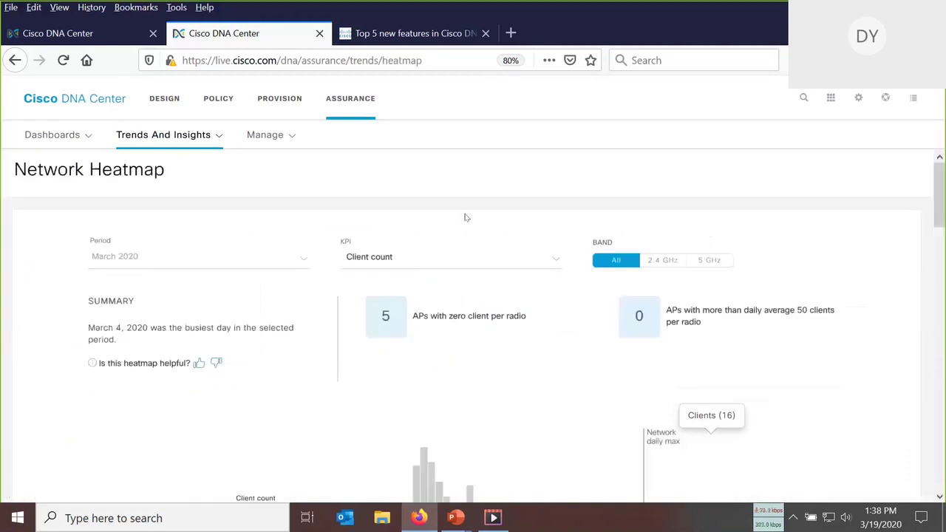
Look over the issue and health dashboard options in Assurance and open the Application Health dashboard.
mouse_move(86, 136)
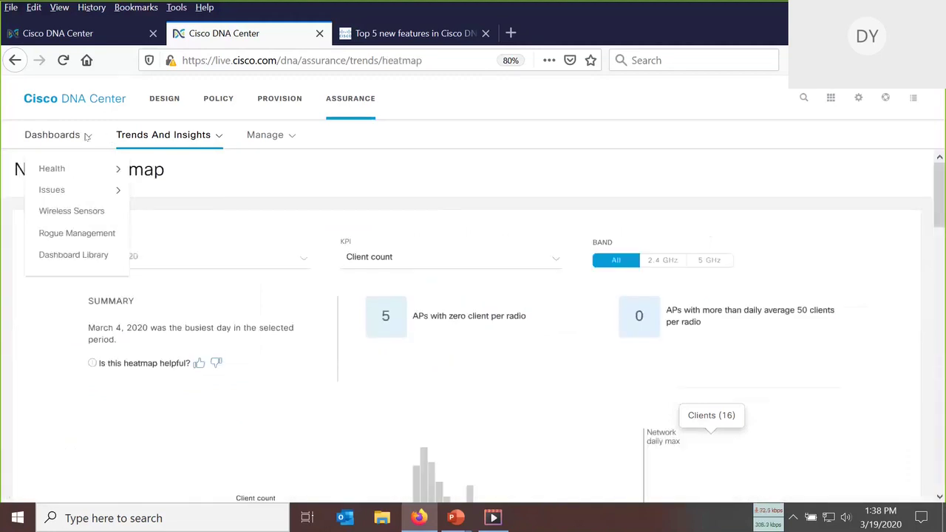
mouse_move(71, 190)
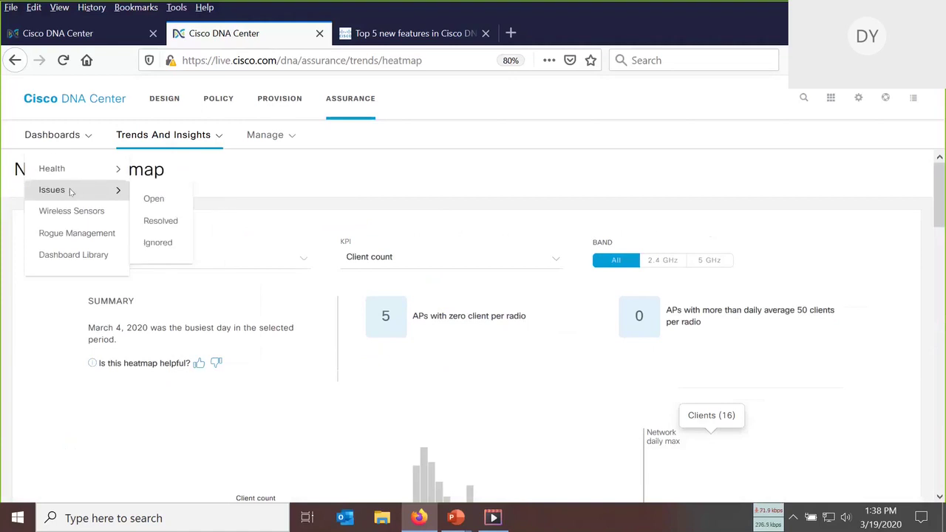
mouse_move(80, 168)
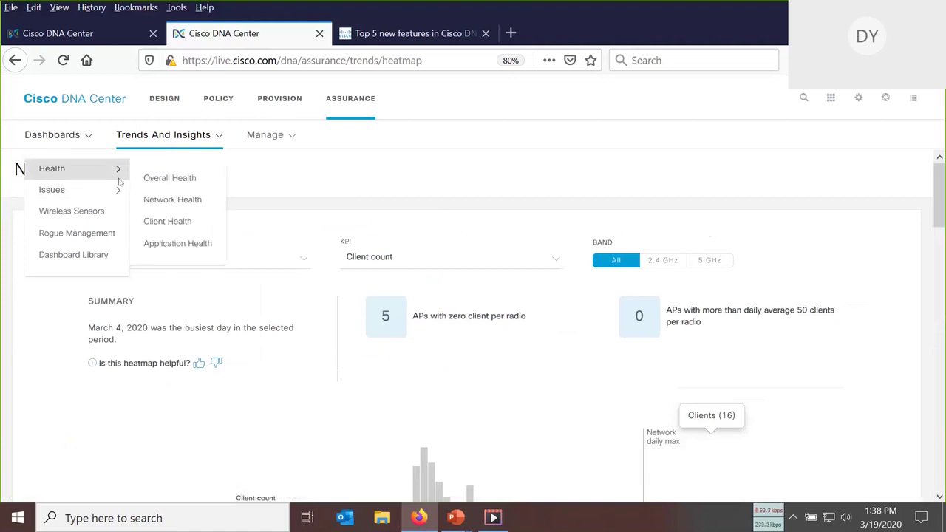
left_click(176, 243)
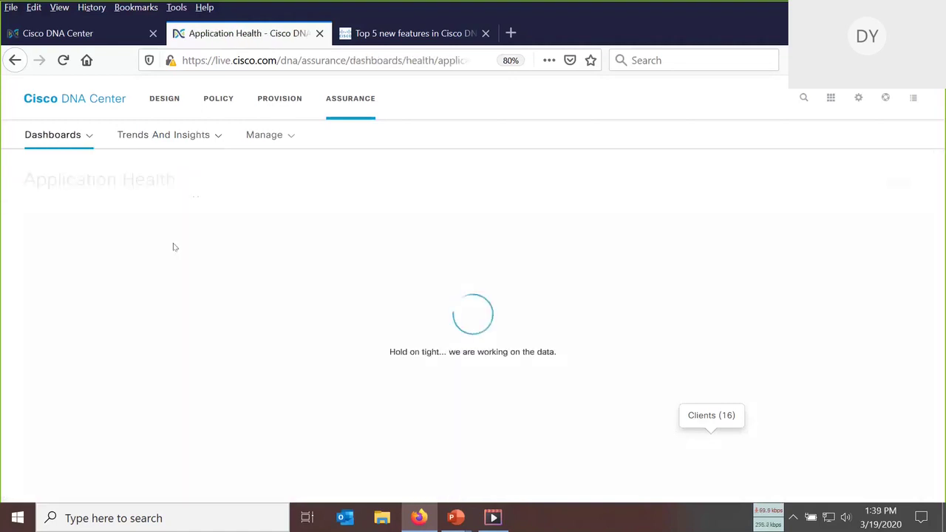